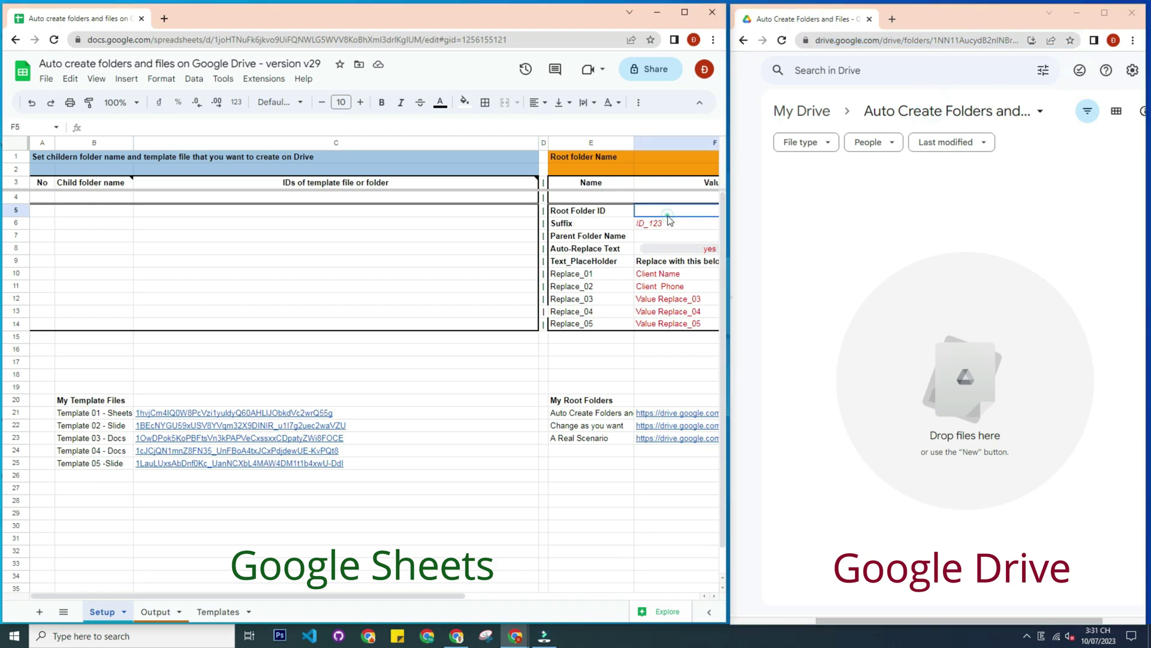
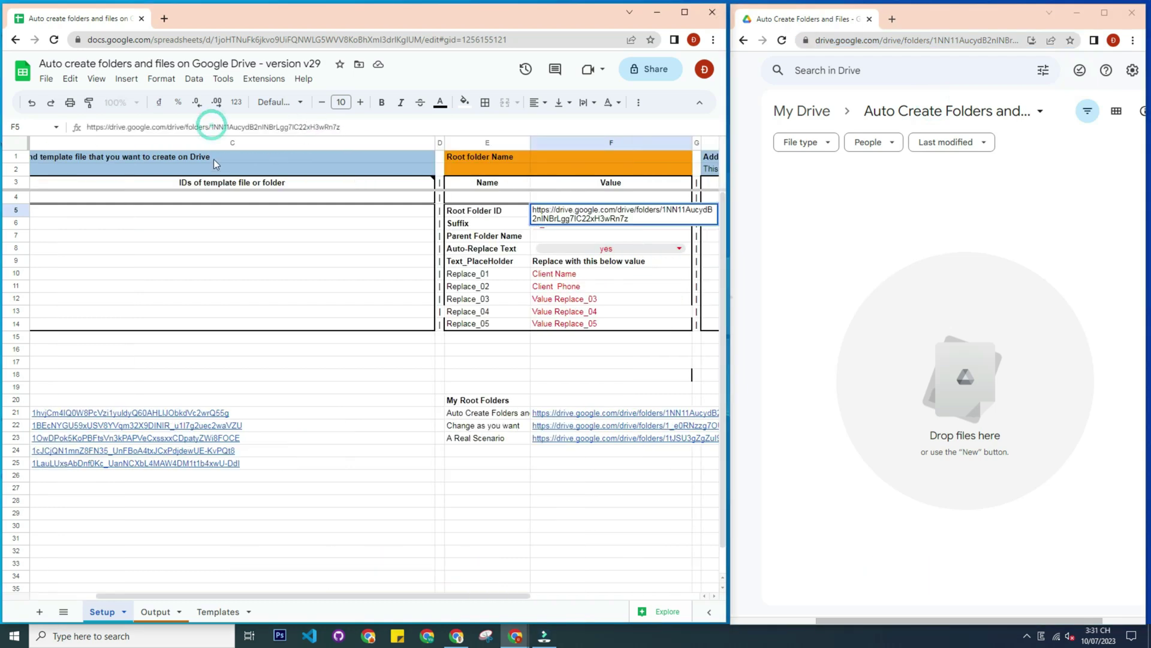
Paste the Drive folder link into Root Folder ID (F5), trimmed to the bare folder ID
key(shift+Home)
key(BackSpace)
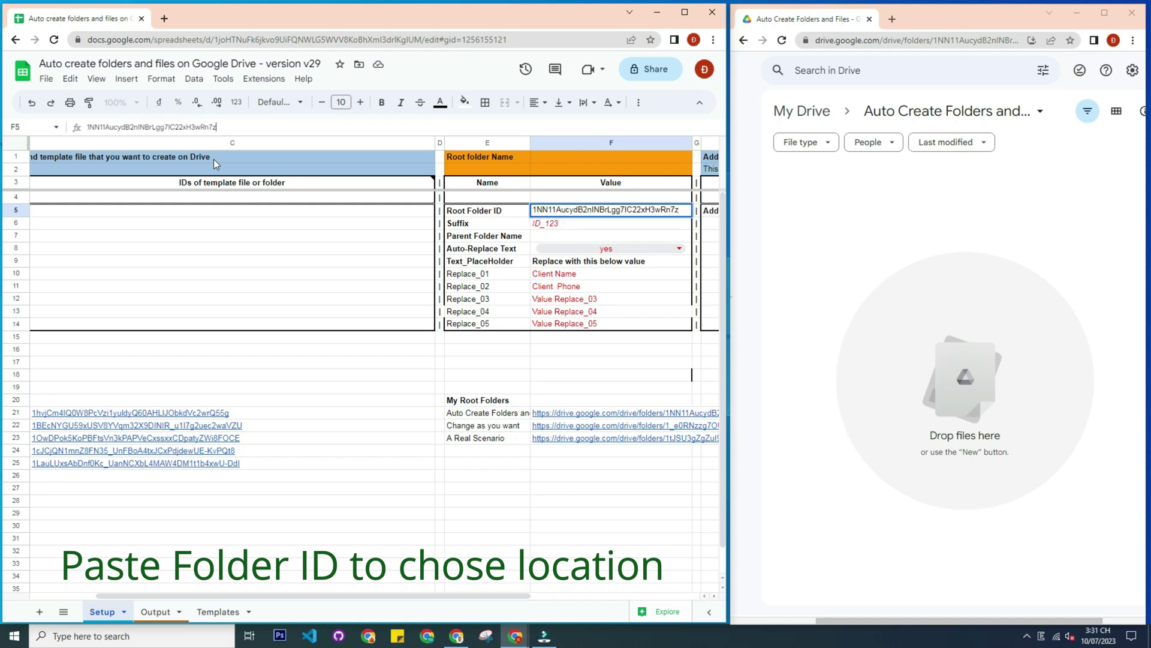
key(Return)
drag(499, 595, 429, 596)
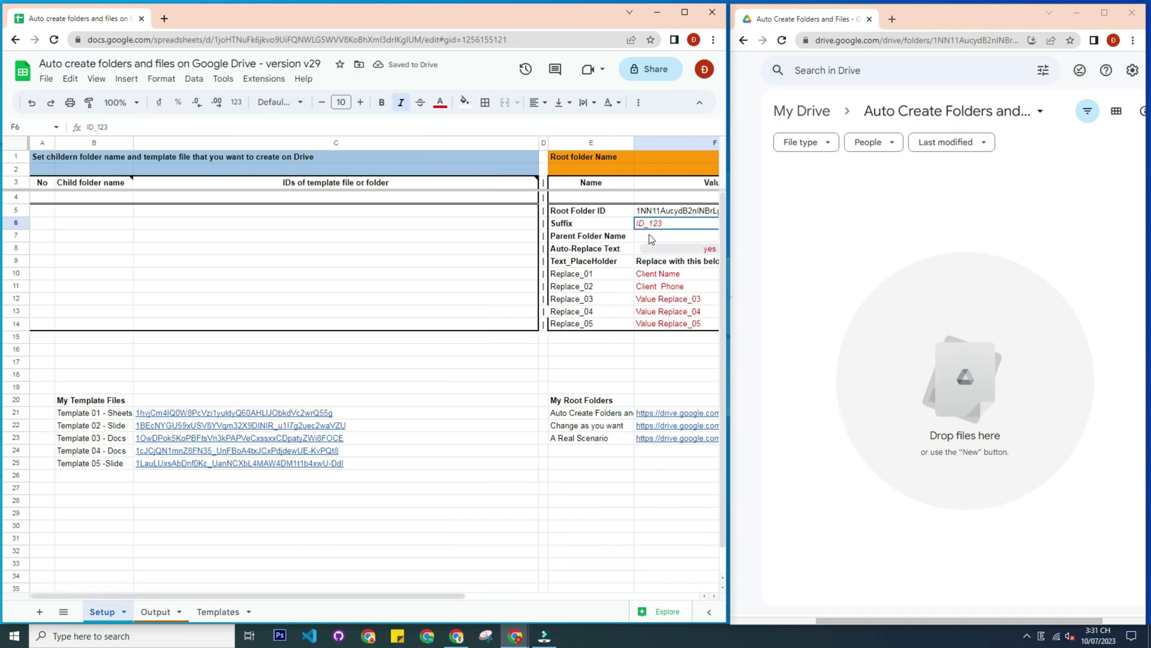
Set Parent Folder Name in F7 to New Project
click(650, 236)
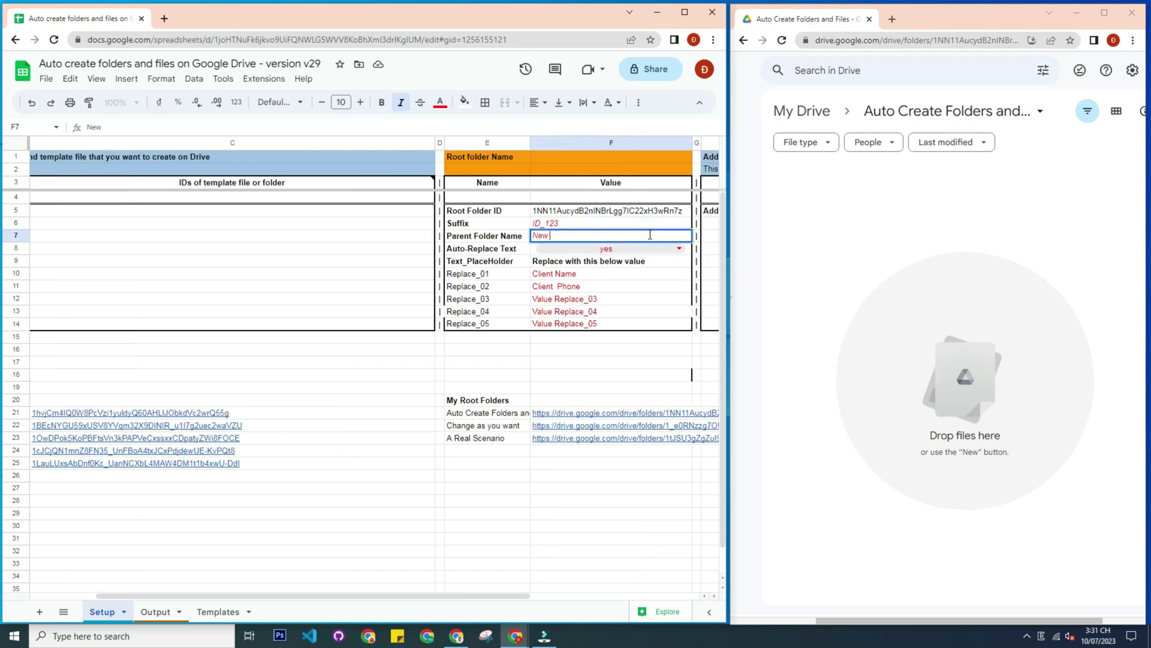
text(New Proje)
key(Return)
Number the first three rows 1, 2 and 3 in A5:A7
key(Up)
key(Left)
key(Left)
key(Left)
key(Left)
key(Left)
key(Up)
key(Up)
text(1)
key(Return)
text(q)
key(Return)
key(Up)
text(2)
key(Return)
text(3)
key(Tab)
key(Up)
key(Up)
Name the child folders Folder 1, Folder 2 and Folder 3 in B5:B7, and copy Template 01's ID
text(Folder 1)
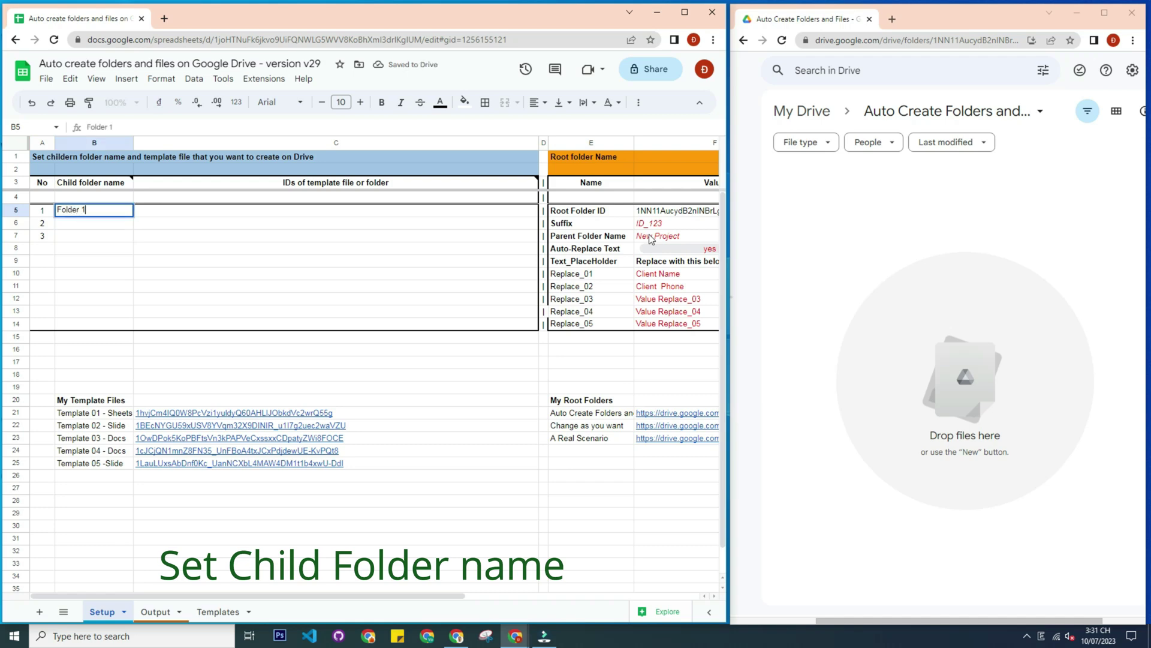
key(Return)
text(Folder )
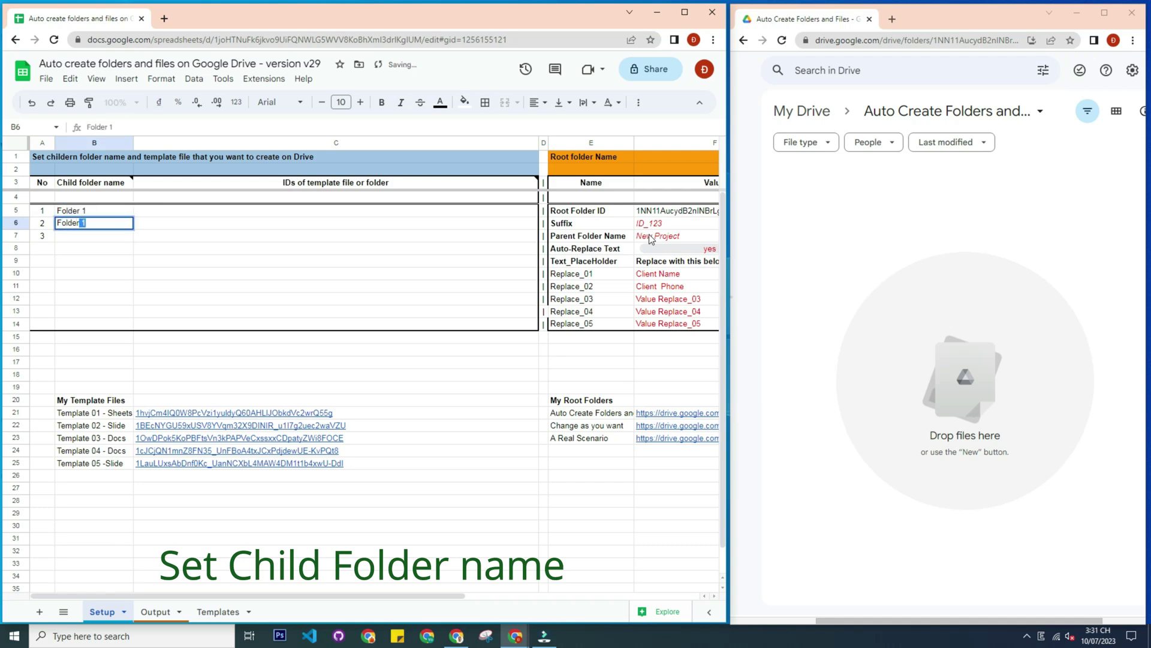
text(2)
key(Return)
text(Folder 3)
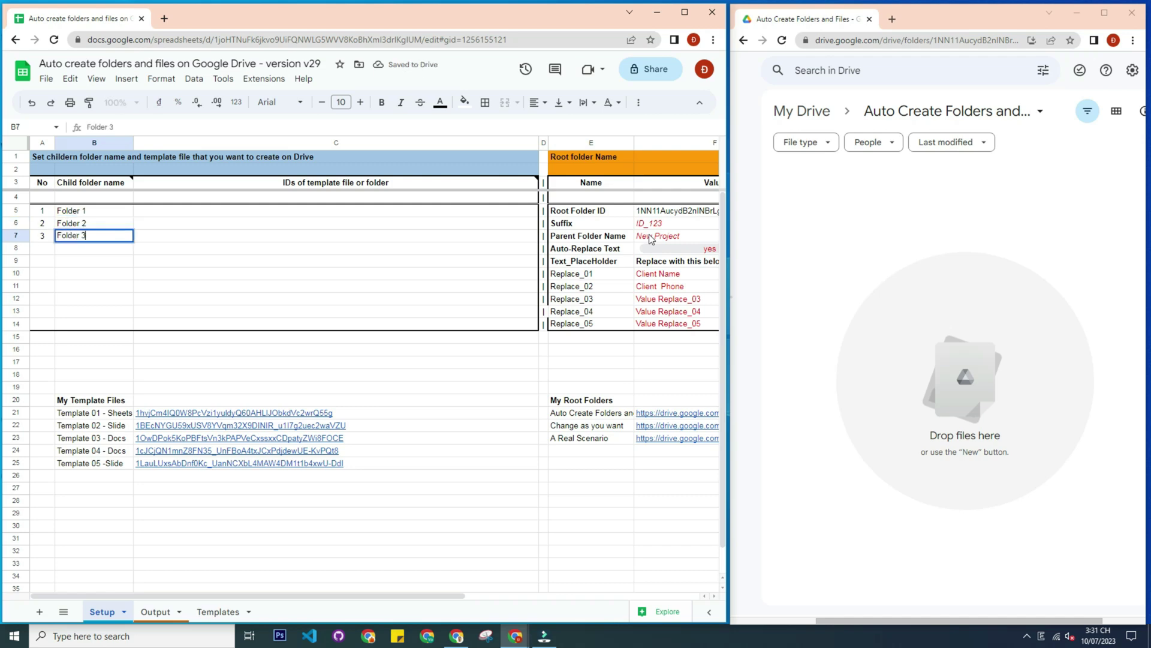
key(Return)
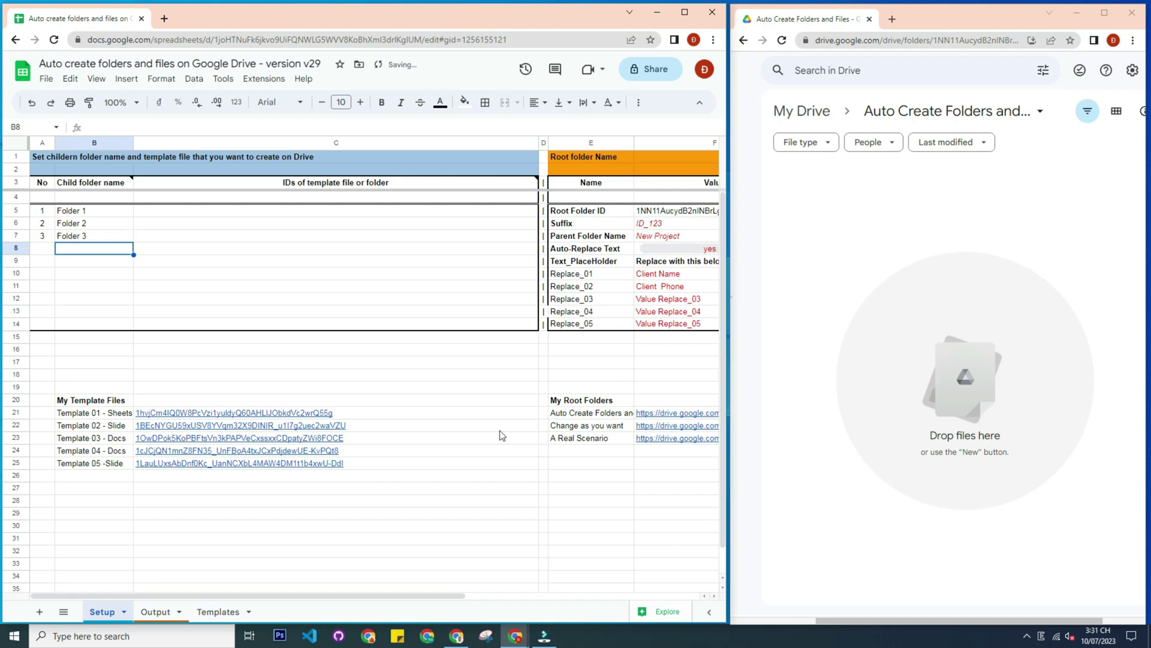
click(373, 413)
key(ctrl+c)
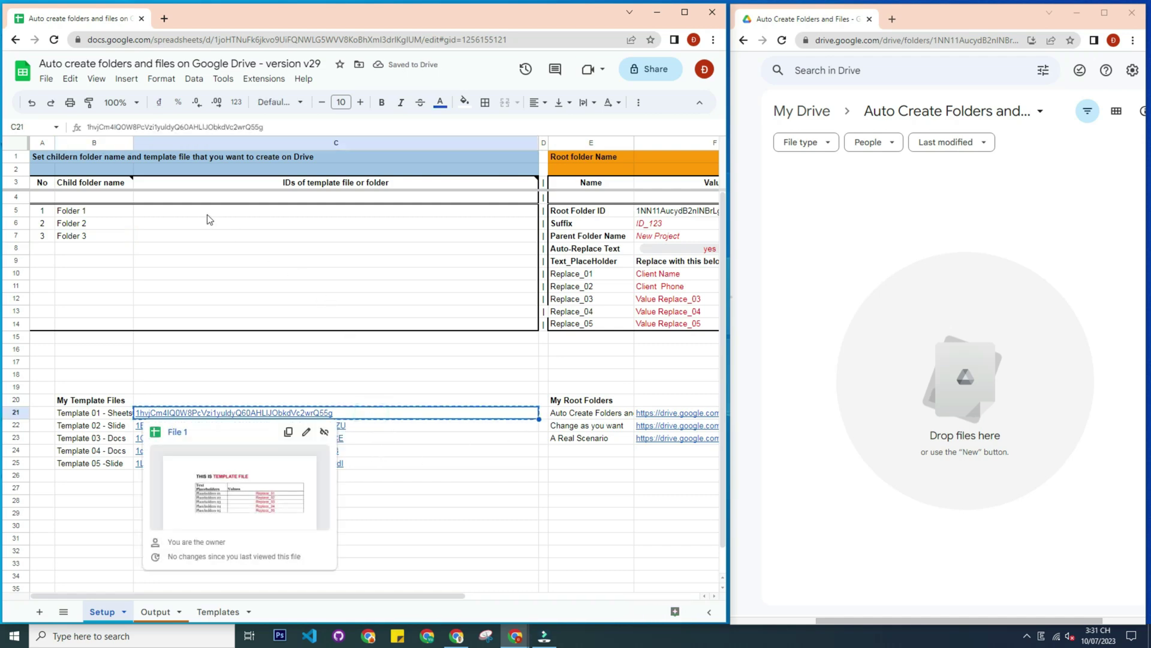
Paste Template 01's ID into Folder 1's template cell C5
click(207, 216)
key(ctrl+v)
click(198, 225)
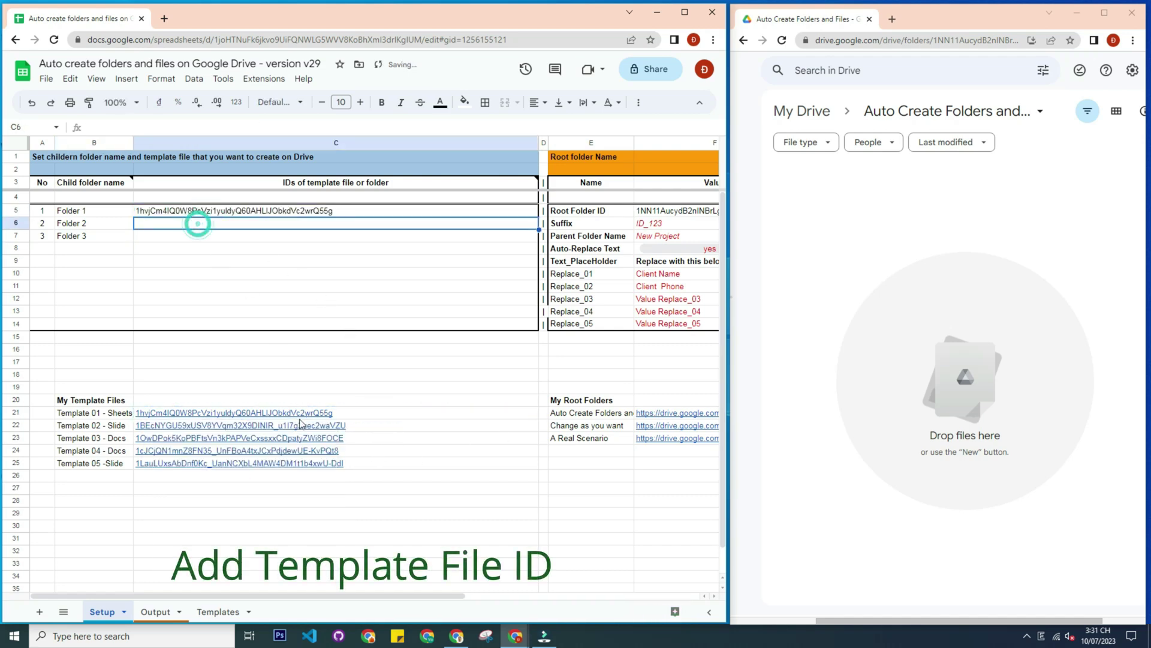
Fill Folder 2's cell C6 with the Template 02 and Template 03 IDs
click(307, 427)
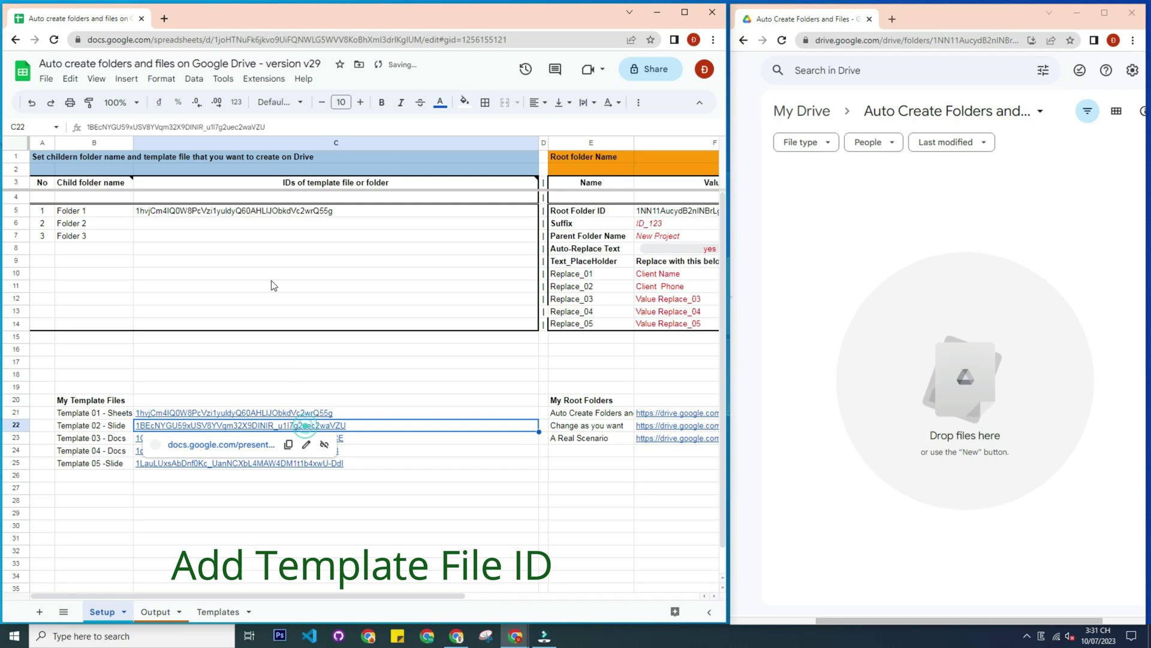
triple_click(291, 129)
key(ctrl+c)
click(238, 225)
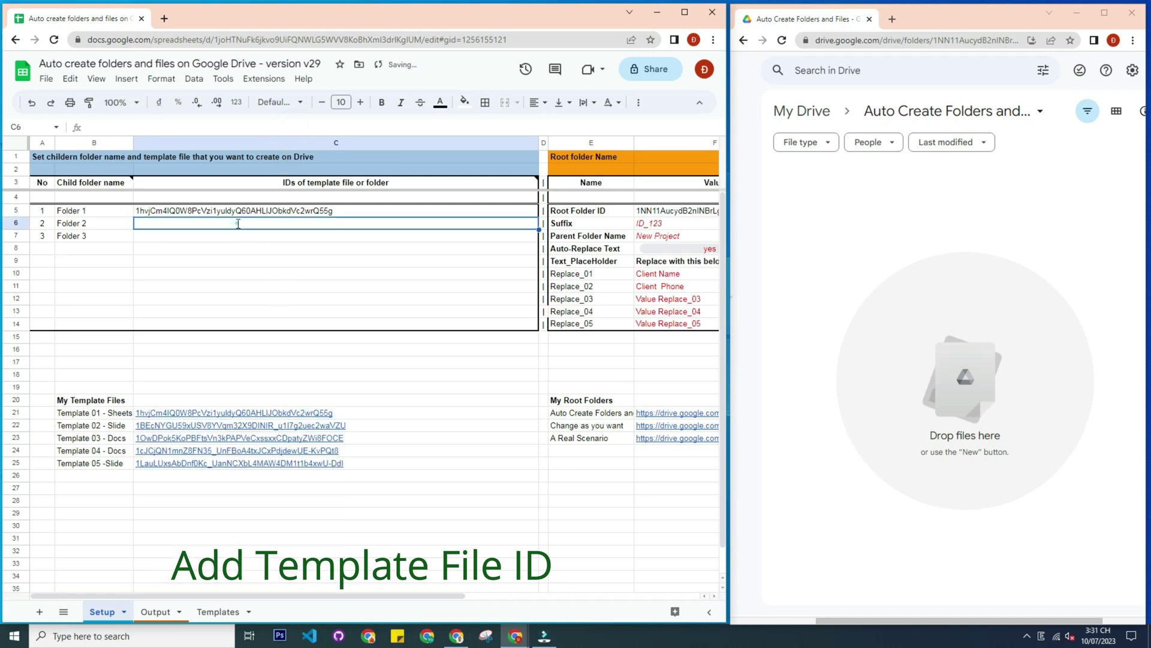
key(ctrl+v)
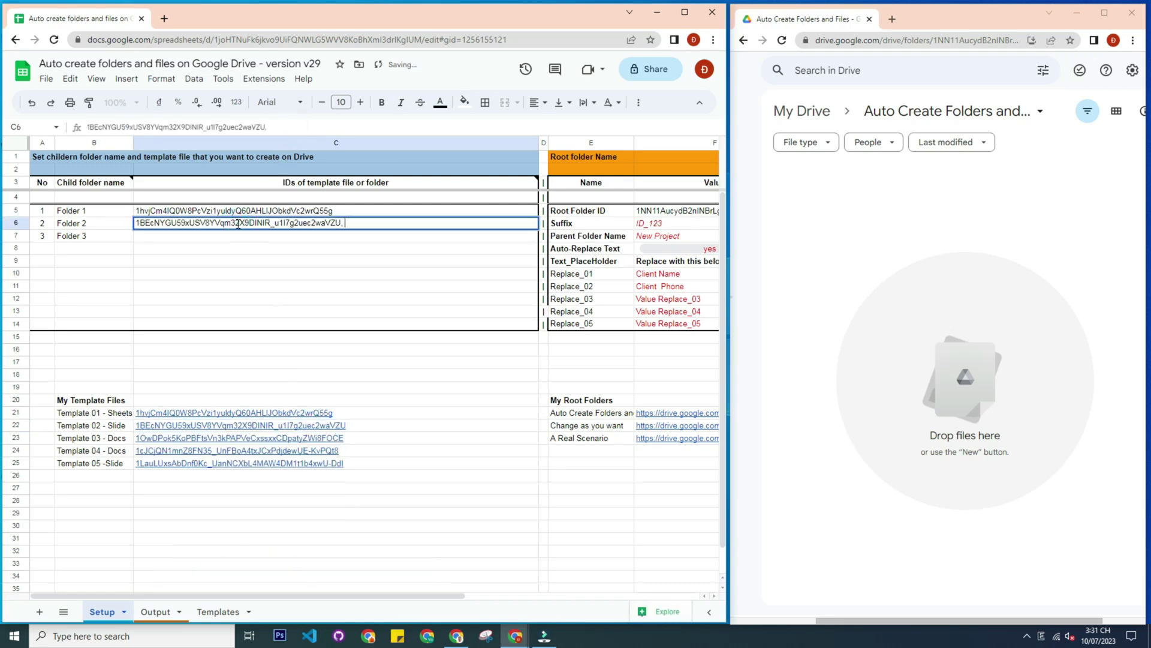
key(Return)
click(375, 437)
triple_click(275, 122)
key(ctrl+c)
double_click(369, 225)
key(ctrl+v)
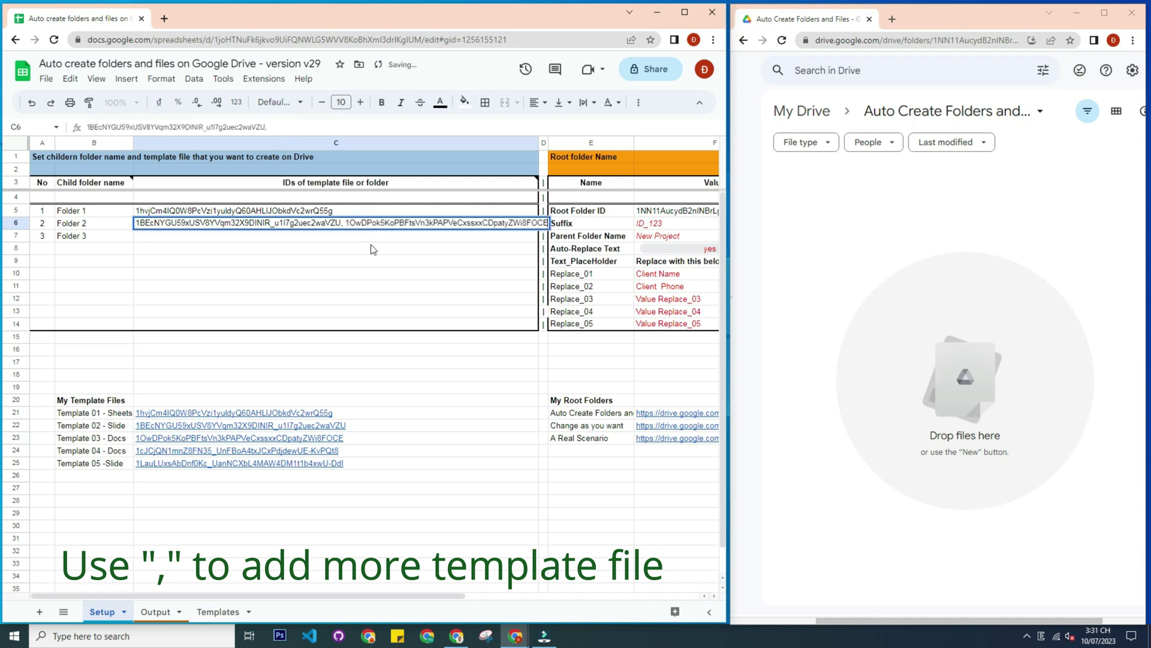
click(372, 238)
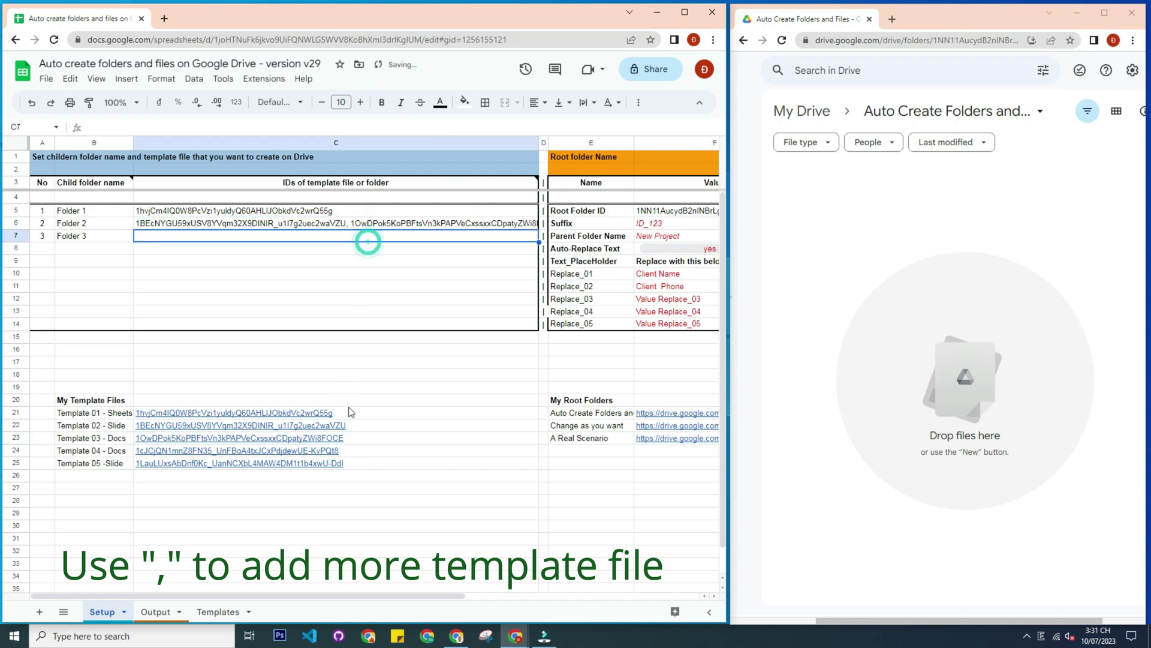
Put the Template 04 and Template 05 IDs, comma-separated, into Folder 3's cell C7
click(360, 451)
key(ctrl+c)
double_click(232, 236)
key(ctrl+v)
text(,)
key(Return)
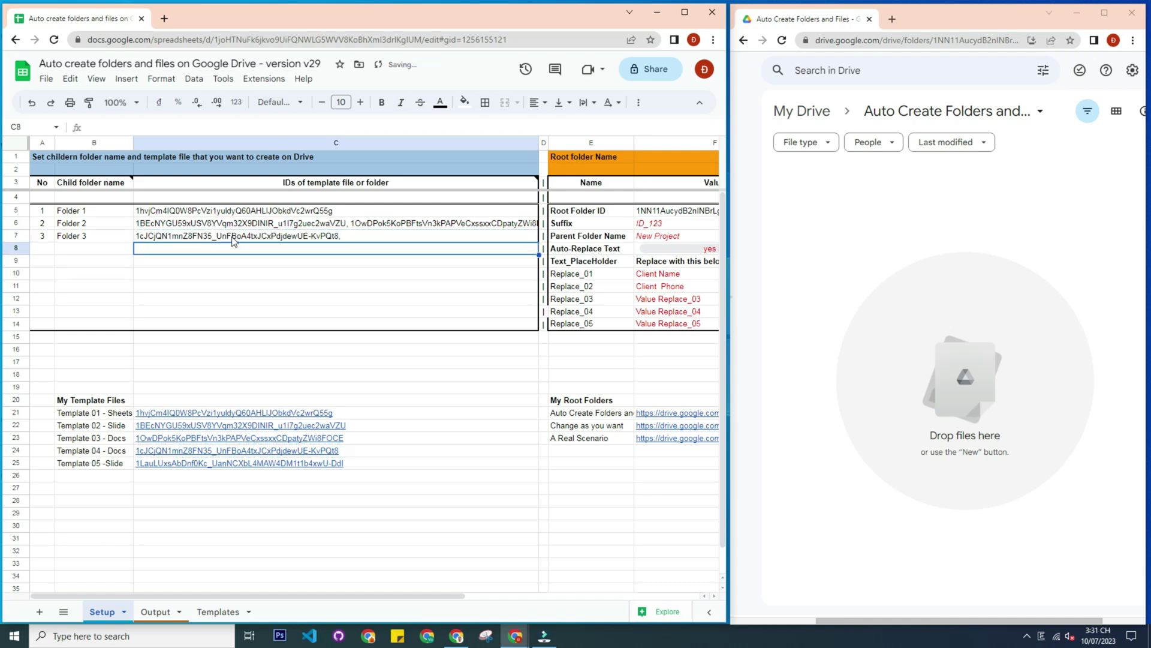
click(373, 463)
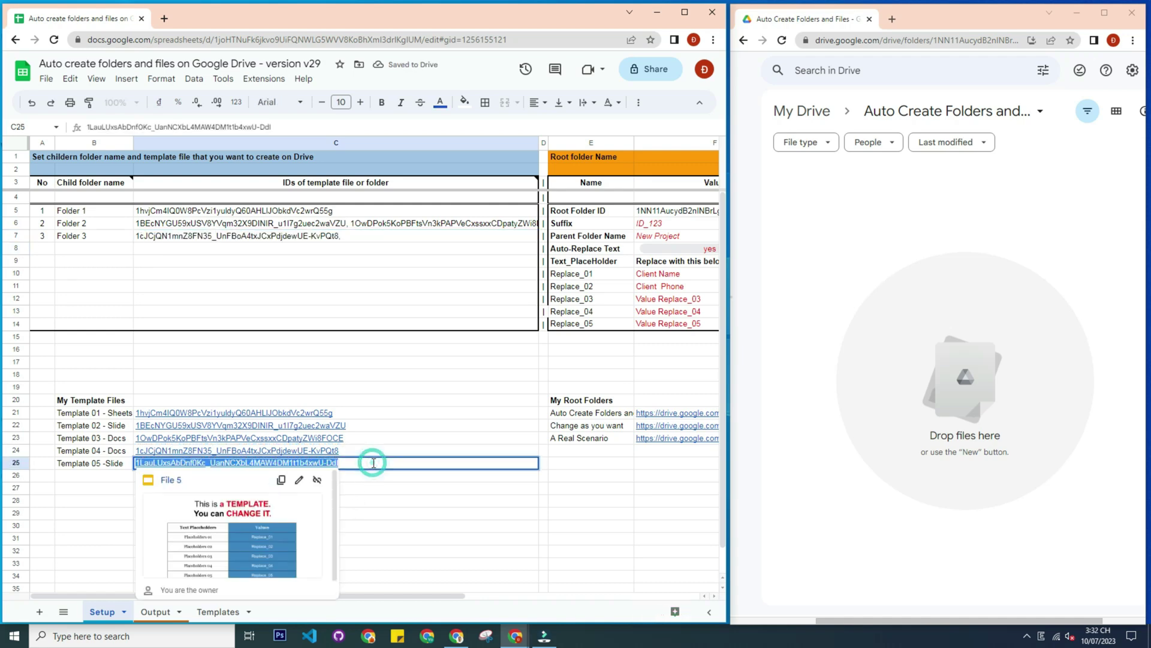
key(ctrl+c)
double_click(377, 237)
key(ctrl+v)
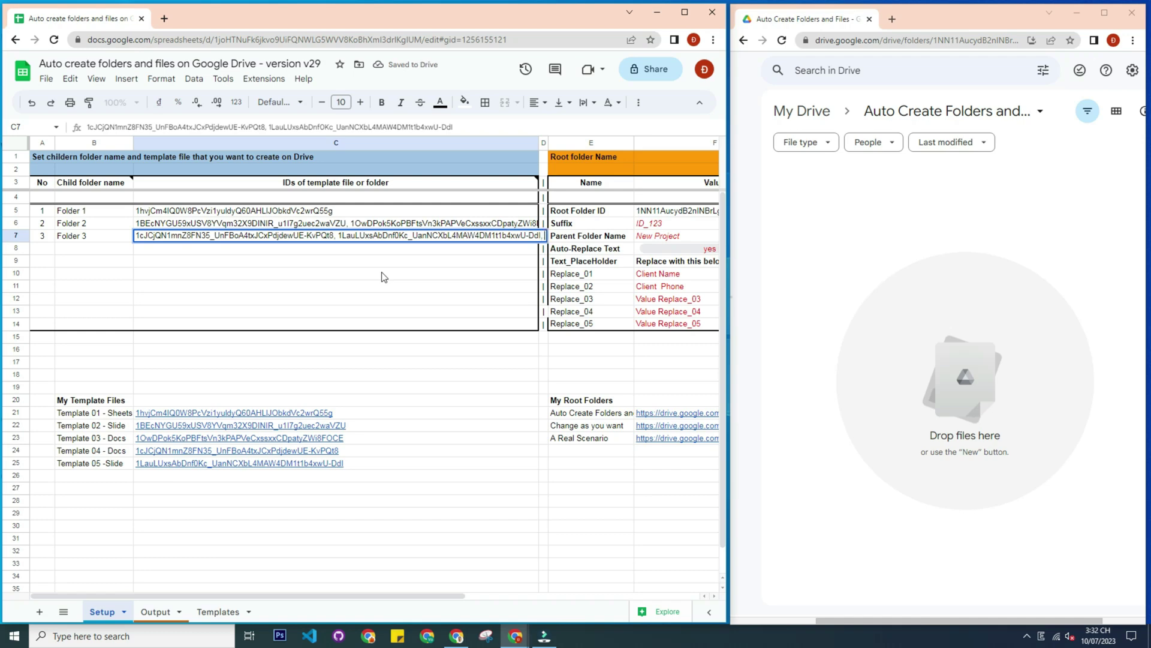
click(384, 276)
Append Template 01's ID to Folder 3's list in C7
click(303, 211)
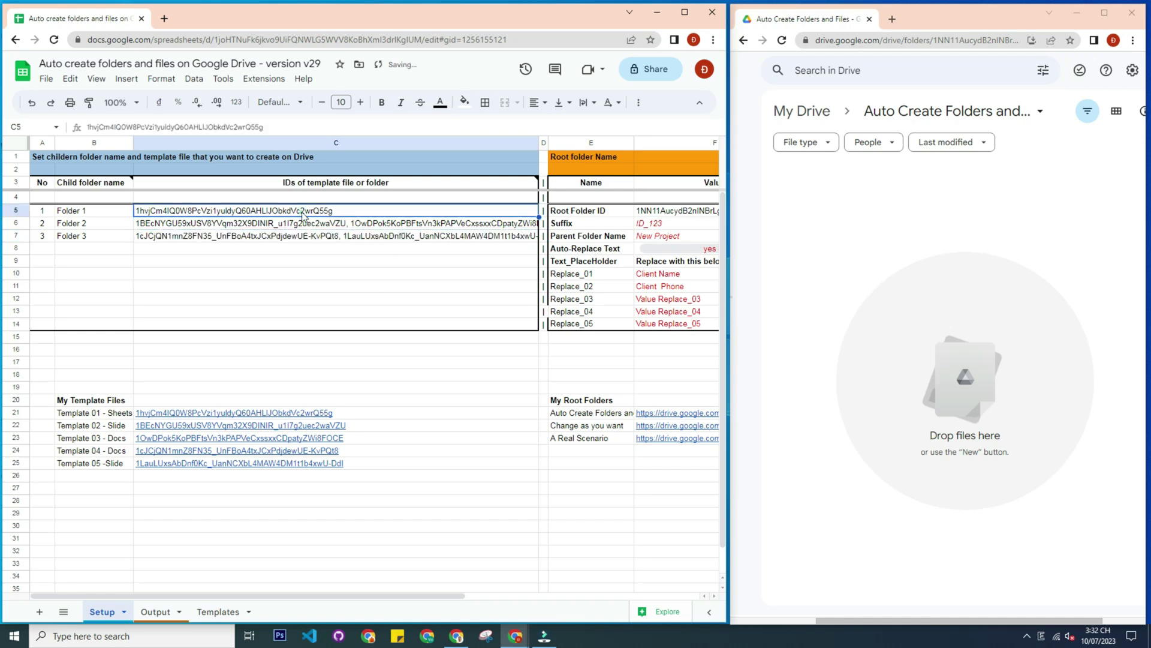
key(ctrl+c)
double_click(320, 235)
text(,)
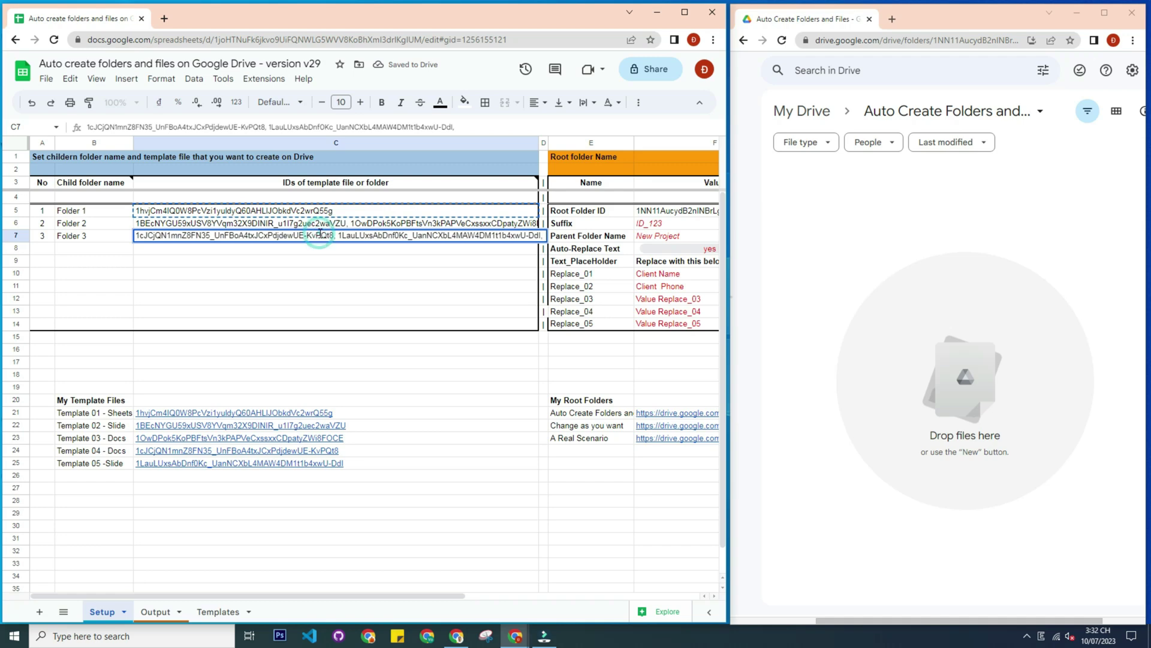
key(ctrl+v)
click(345, 275)
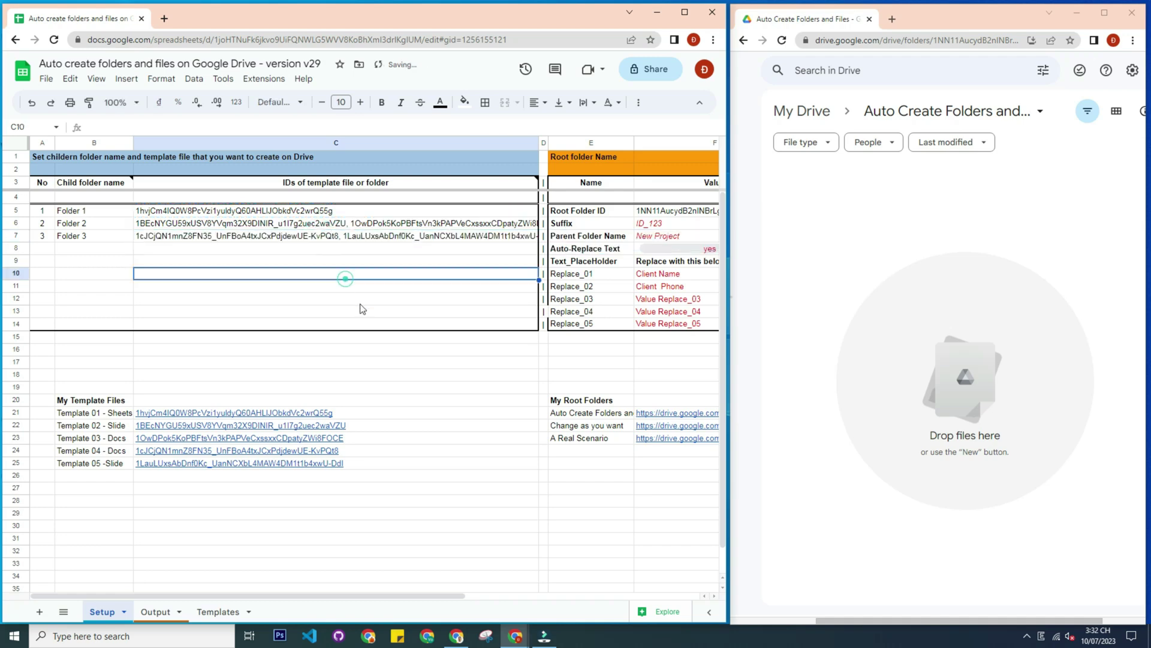
Run Extensions > Auto create folder and files > Premium Features > Mode7
click(414, 502)
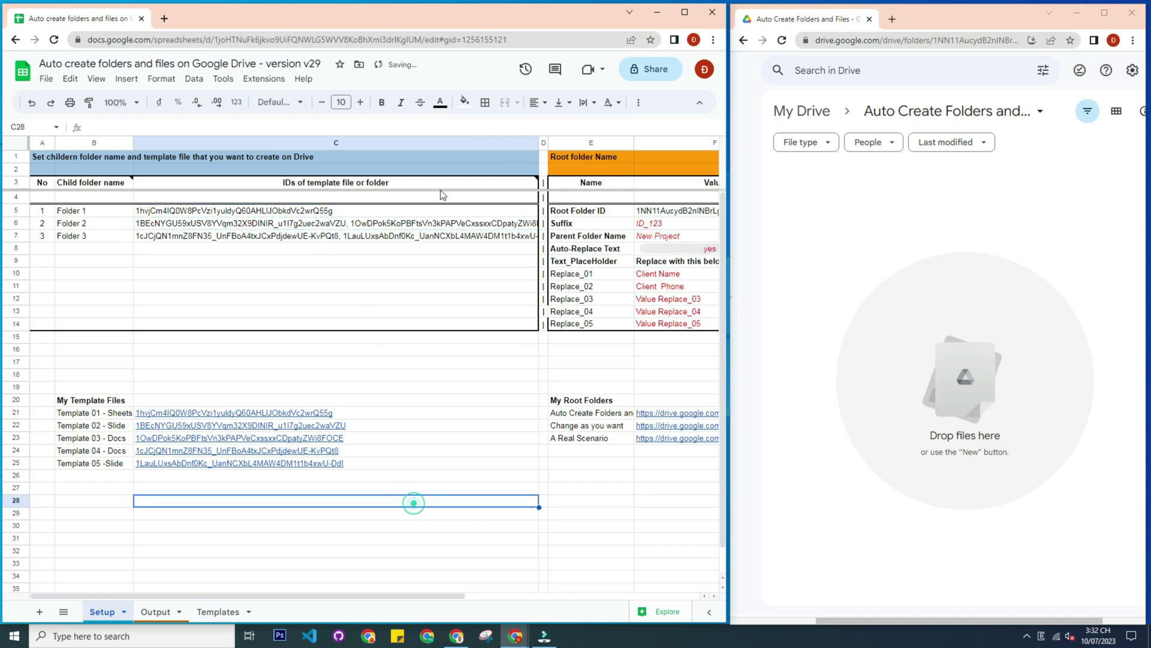
click(264, 79)
mouse_move(334, 203)
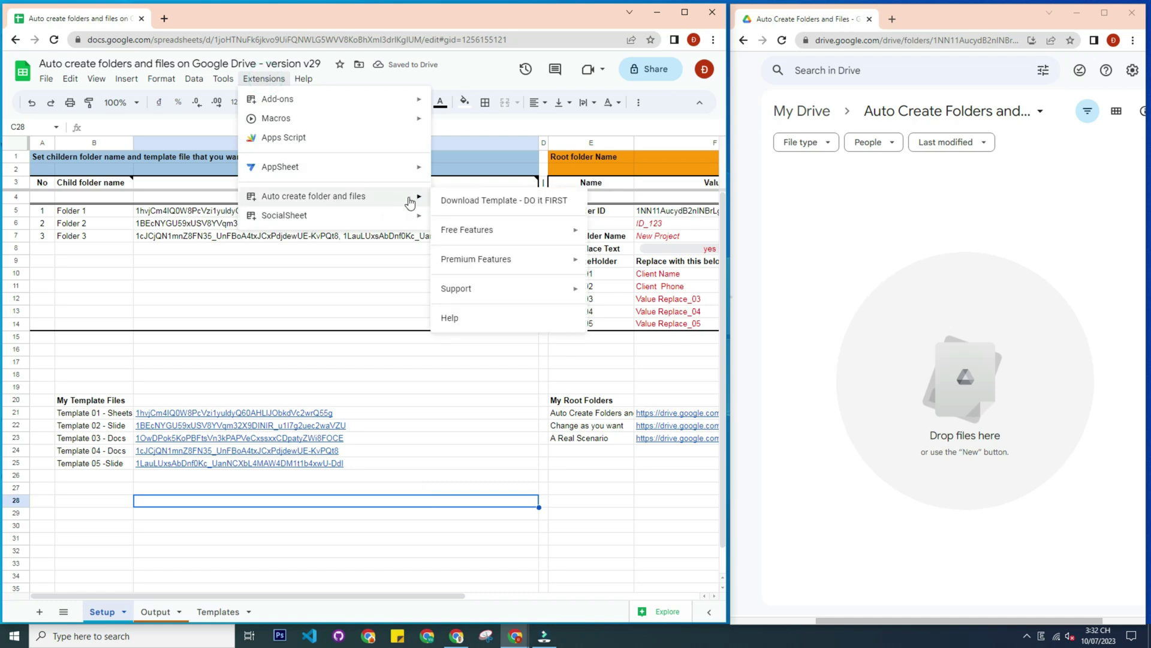
mouse_move(483, 260)
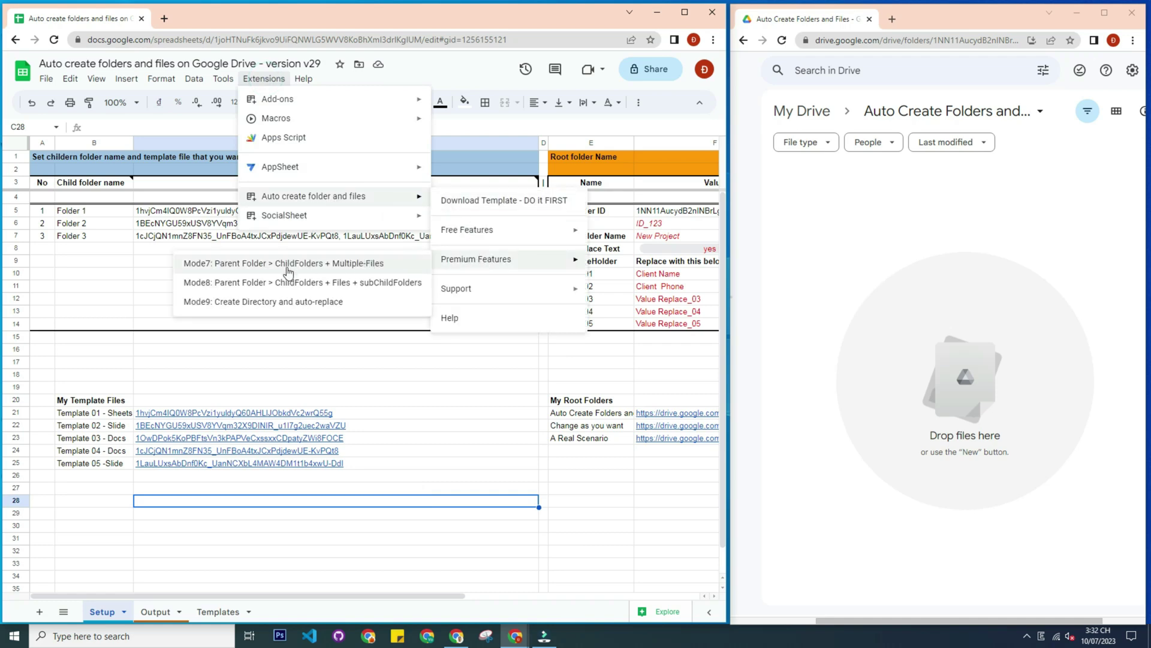
click(217, 264)
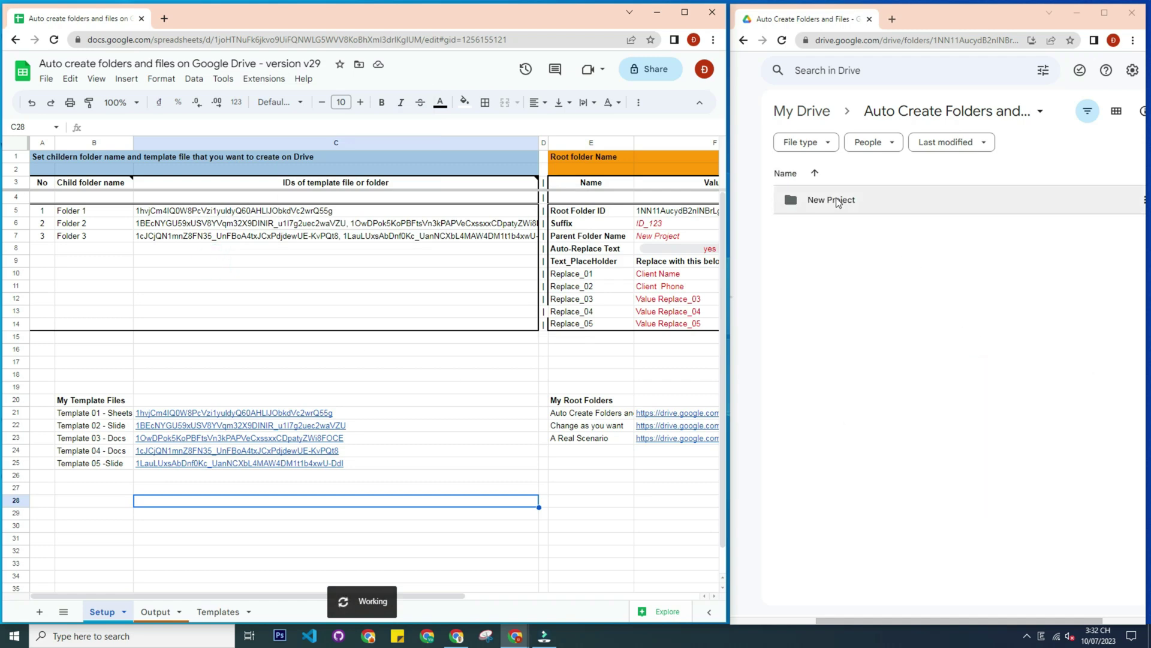
Check the new New Project folder against the Parent Folder Name and open it in Drive
click(831, 199)
click(664, 236)
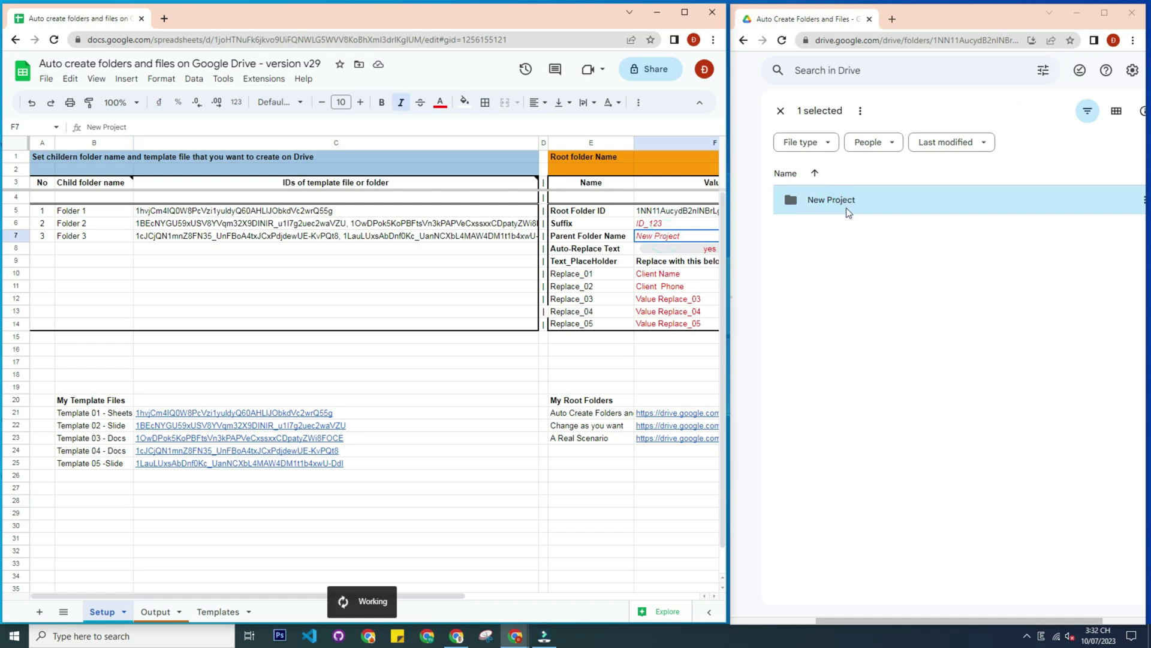
click(869, 247)
double_click(836, 201)
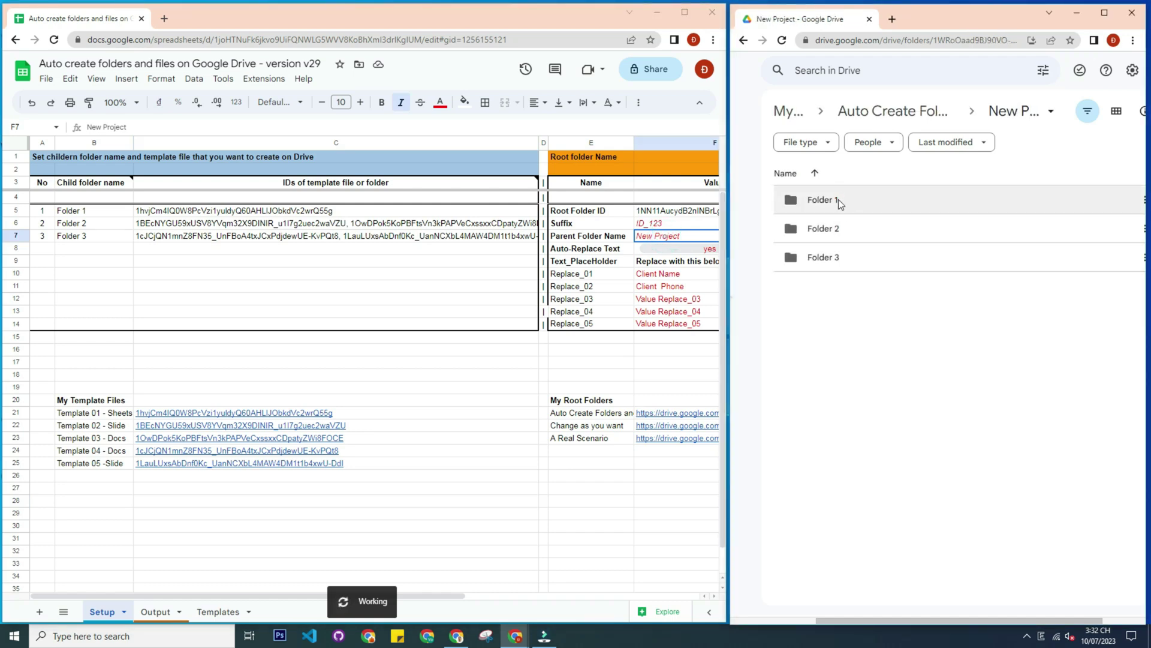
Compare Drive's Folder 1, 2 and 3 with the sheet rows, then open Folder 1
click(834, 200)
click(80, 211)
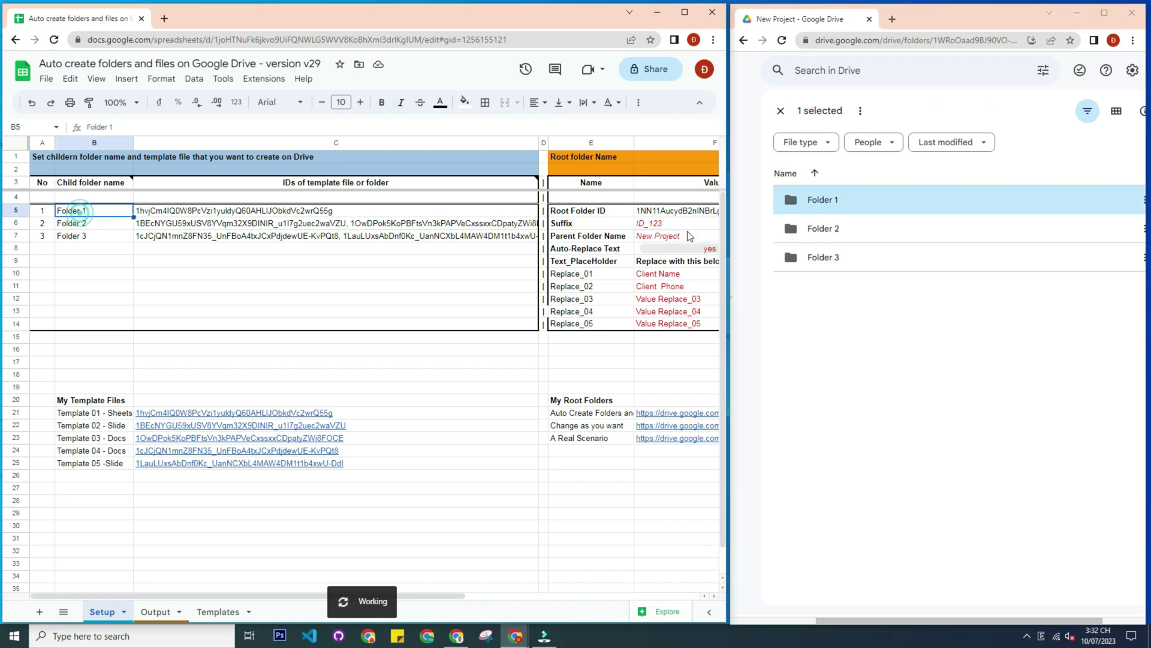
click(818, 230)
click(96, 225)
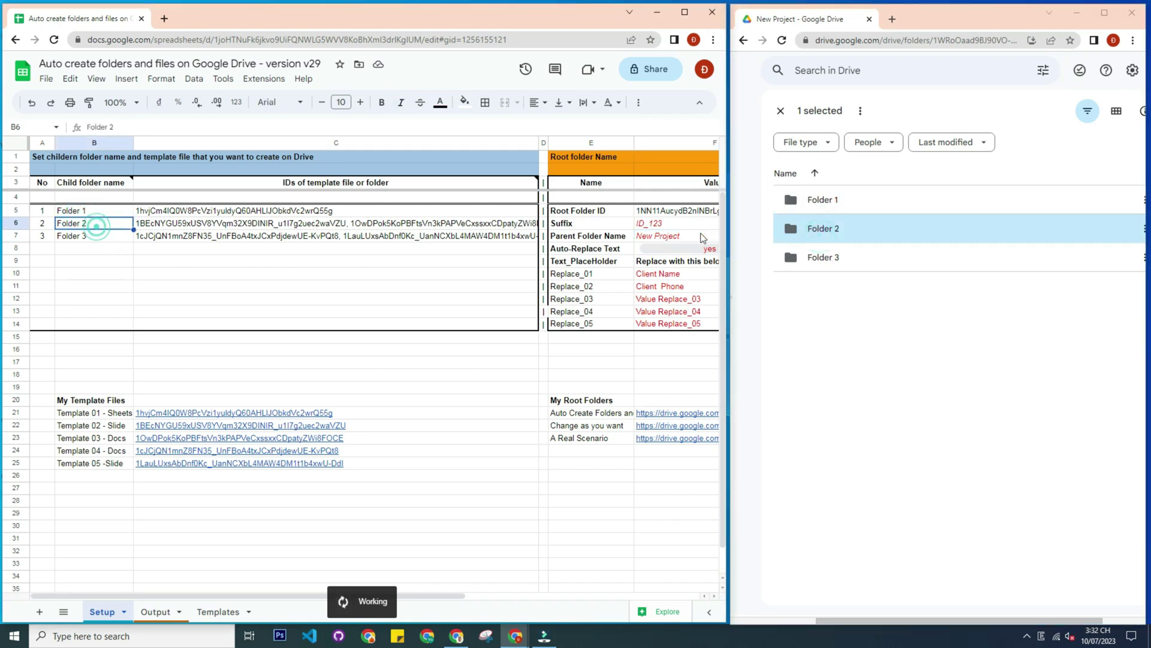
click(848, 258)
click(70, 237)
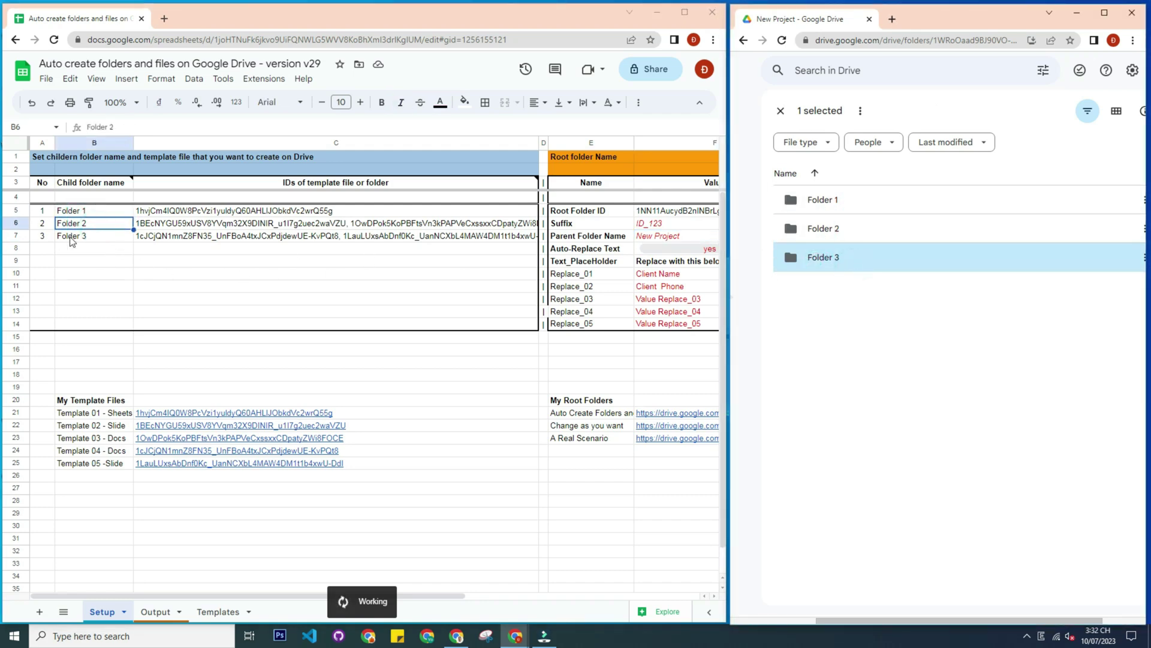
double_click(834, 203)
Compare File 1_for_New Project with the Template 01 file, then close both tabs
double_click(833, 203)
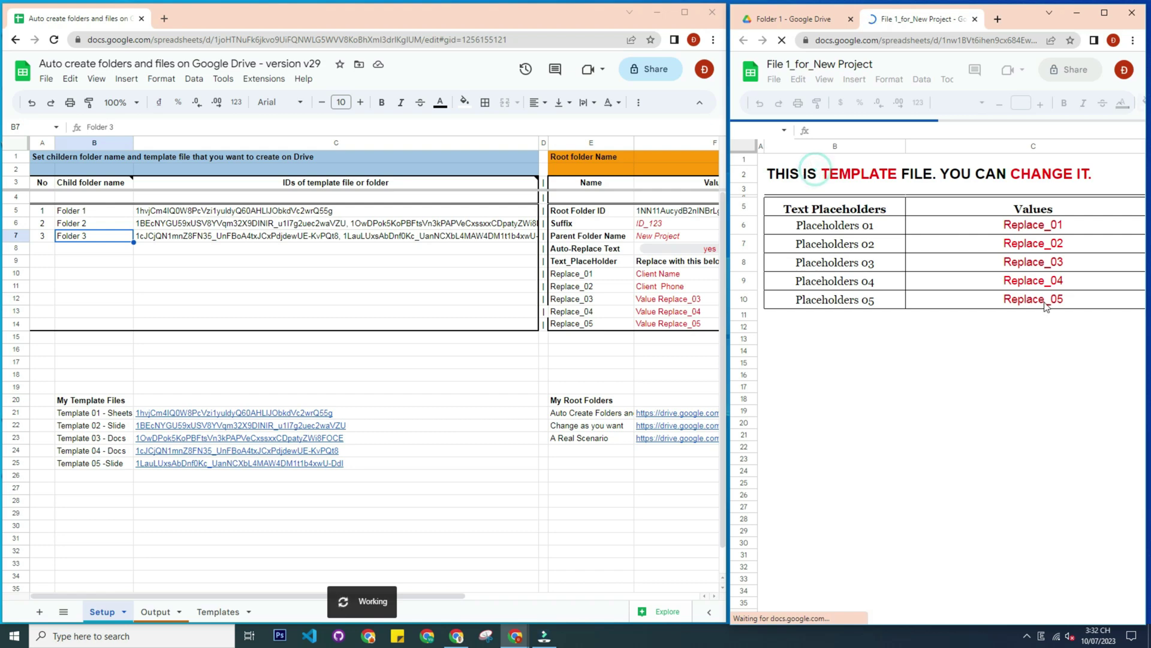
click(179, 212)
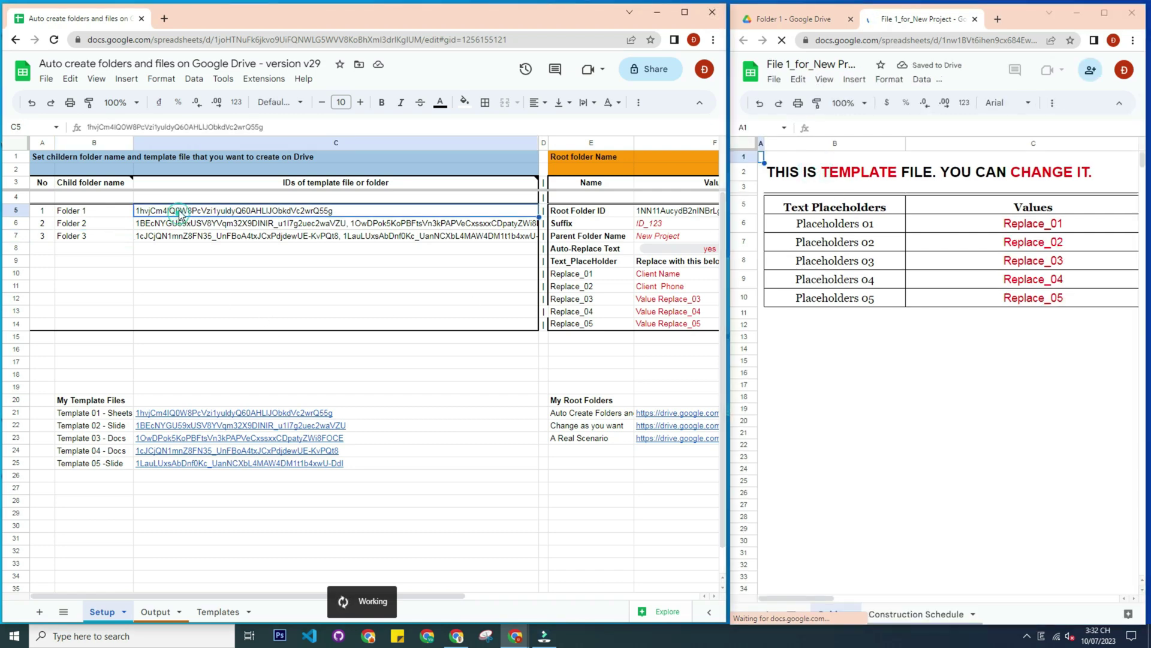
click(155, 414)
click(191, 430)
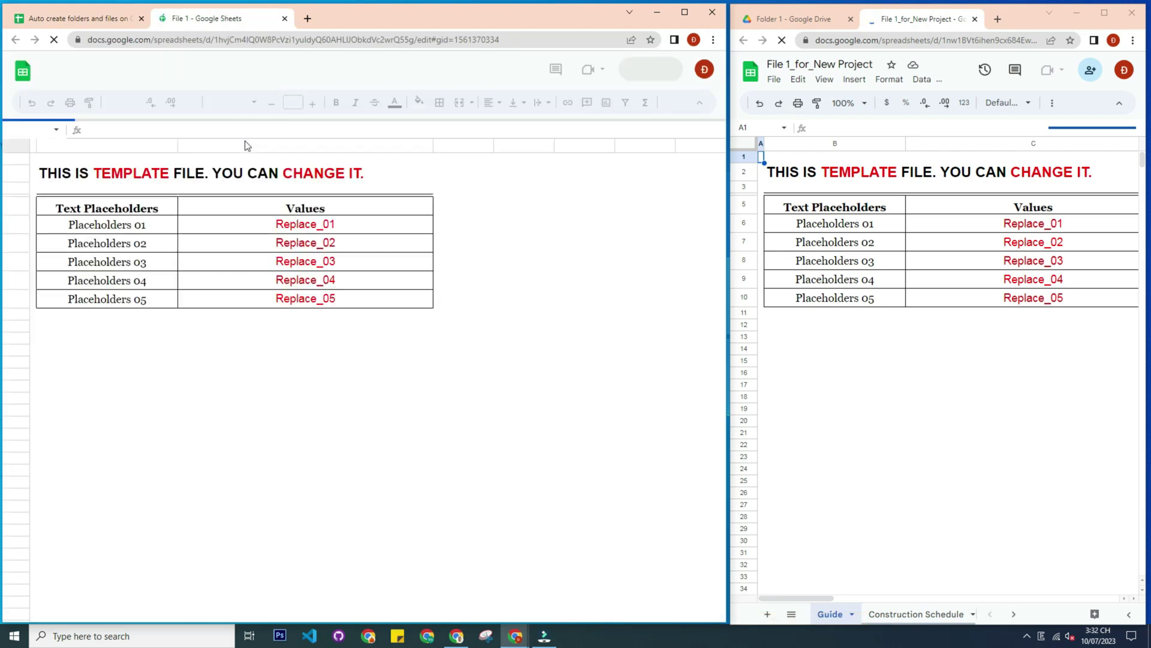
click(286, 18)
click(975, 18)
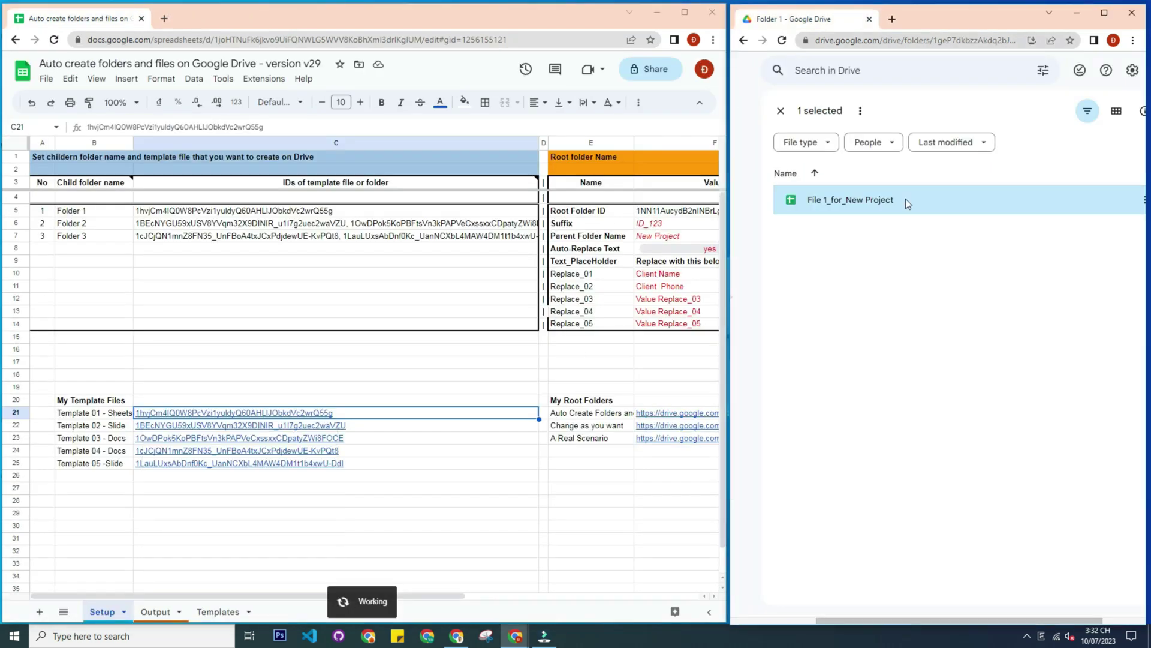
Dismiss the SUCCESS message and open Folder 2 under New Project
click(780, 110)
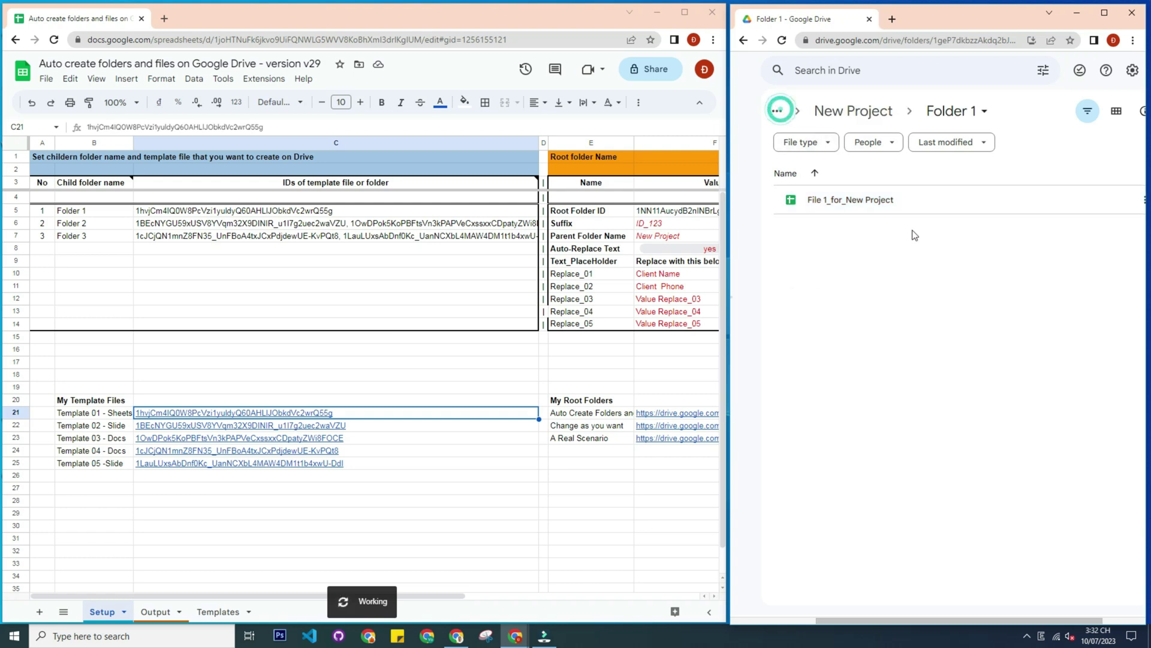
click(879, 118)
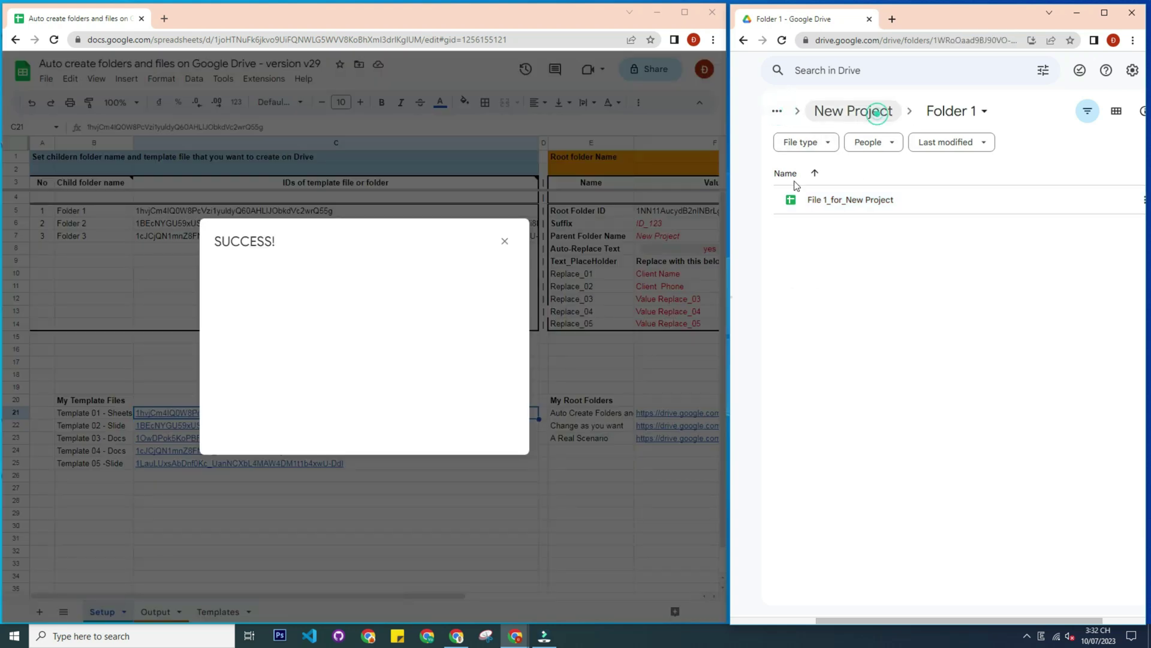
click(504, 241)
click(837, 230)
double_click(835, 228)
click(826, 232)
click(856, 324)
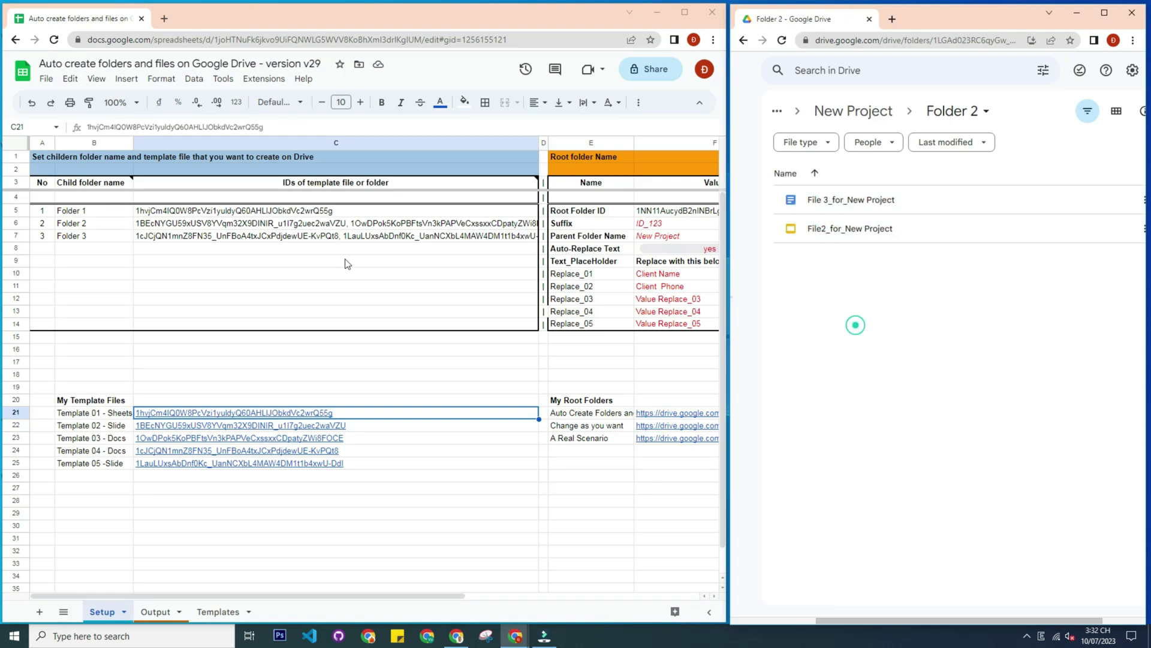
Check C6's two template IDs against Folder 2, then open File2_for_New Project
click(233, 221)
double_click(248, 220)
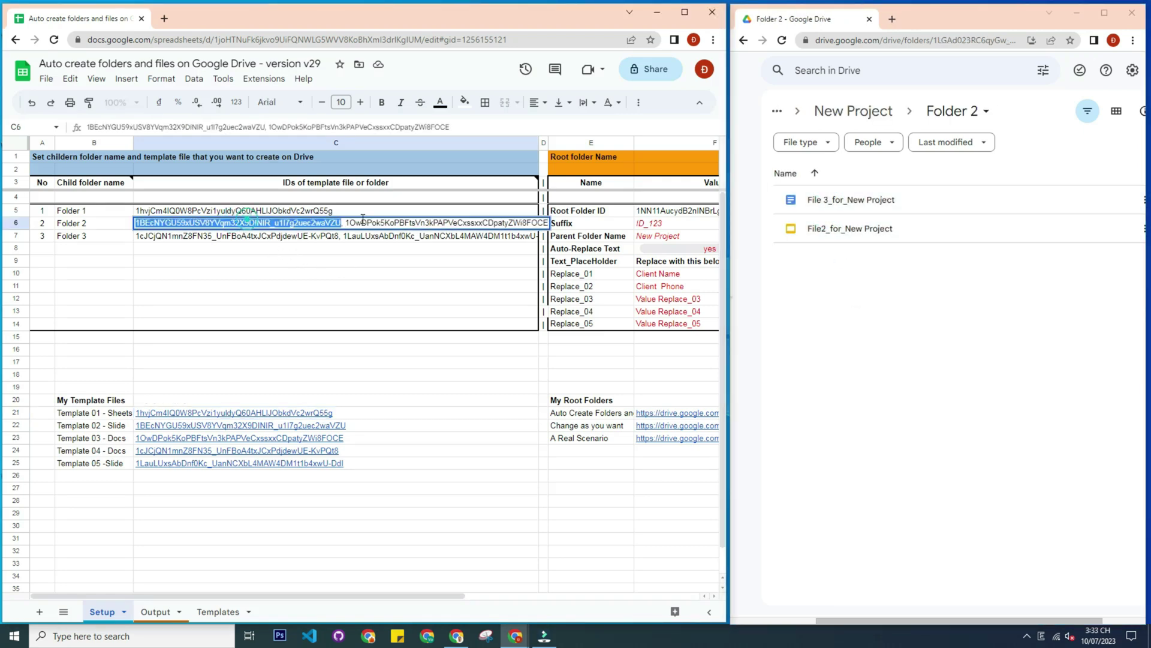
double_click(383, 221)
click(920, 330)
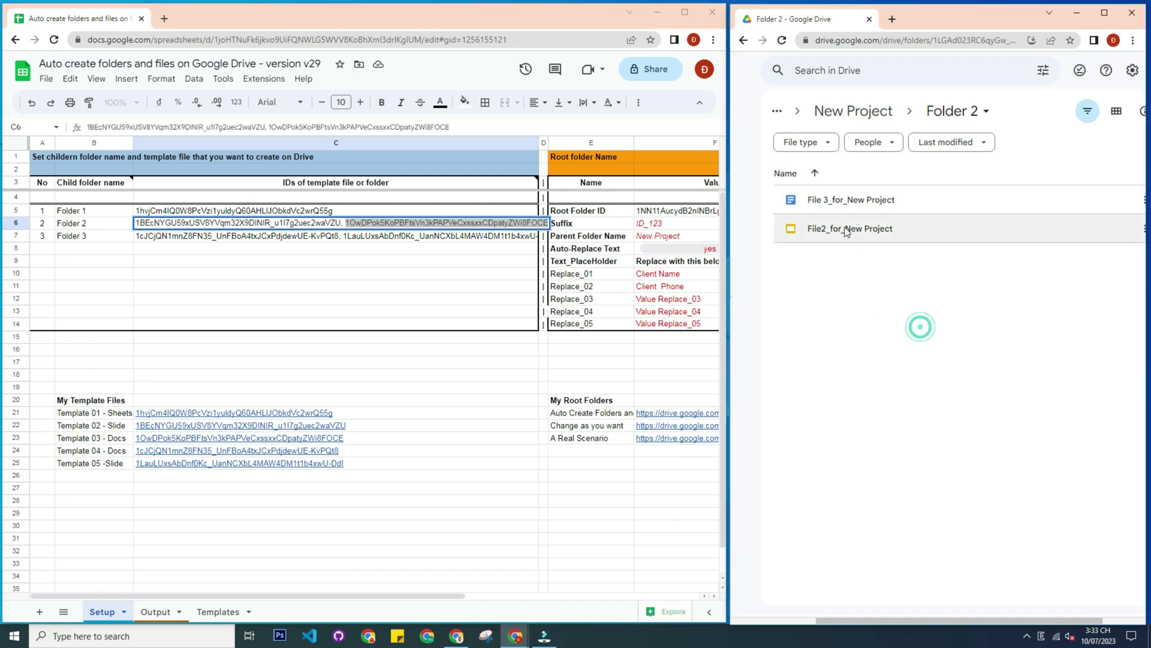
click(434, 300)
double_click(837, 228)
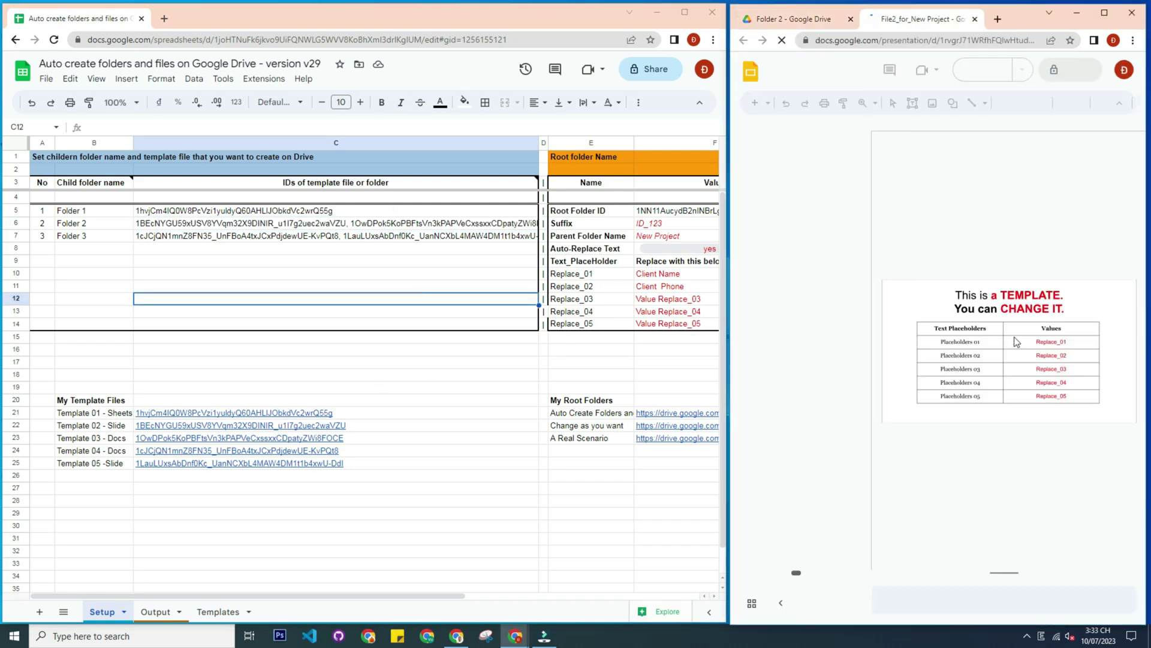
Compare File2_for_New Project with the Template 02 presentation, then close both tabs
click(173, 438)
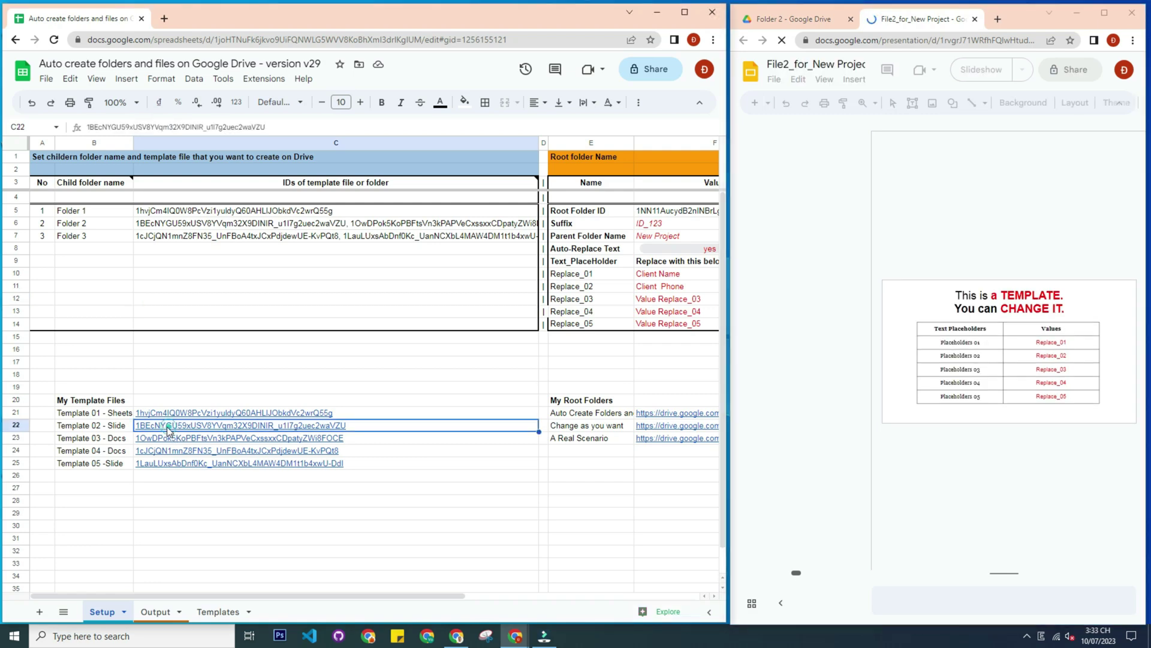
click(111, 428)
click(180, 426)
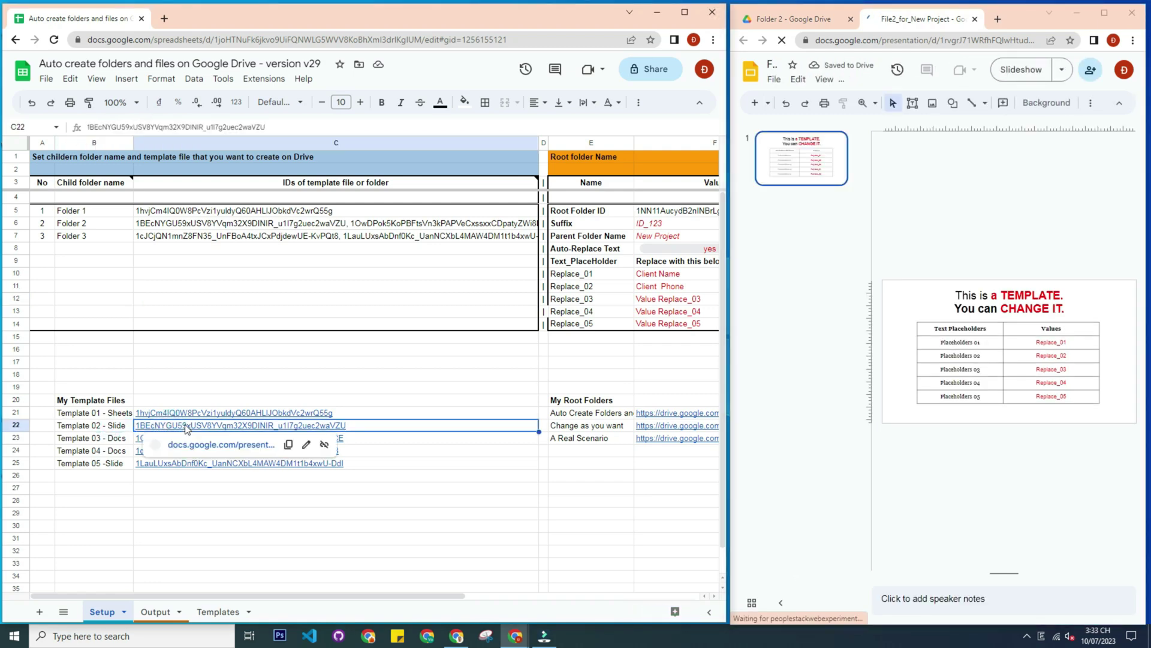
click(192, 445)
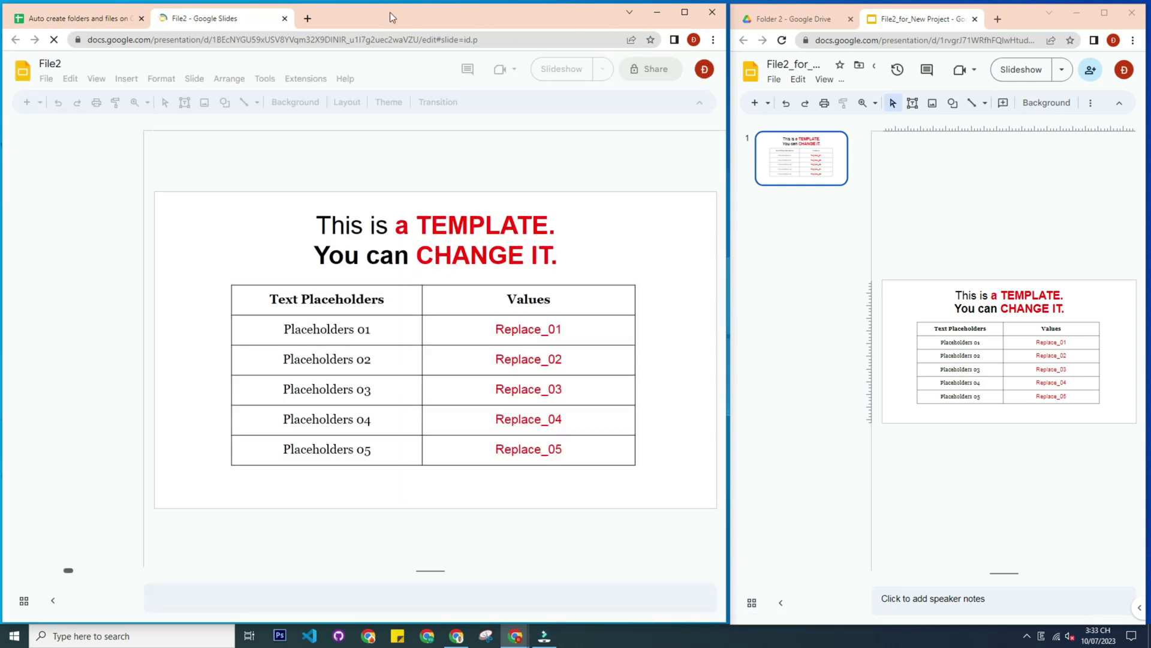
key(ctrl+w)
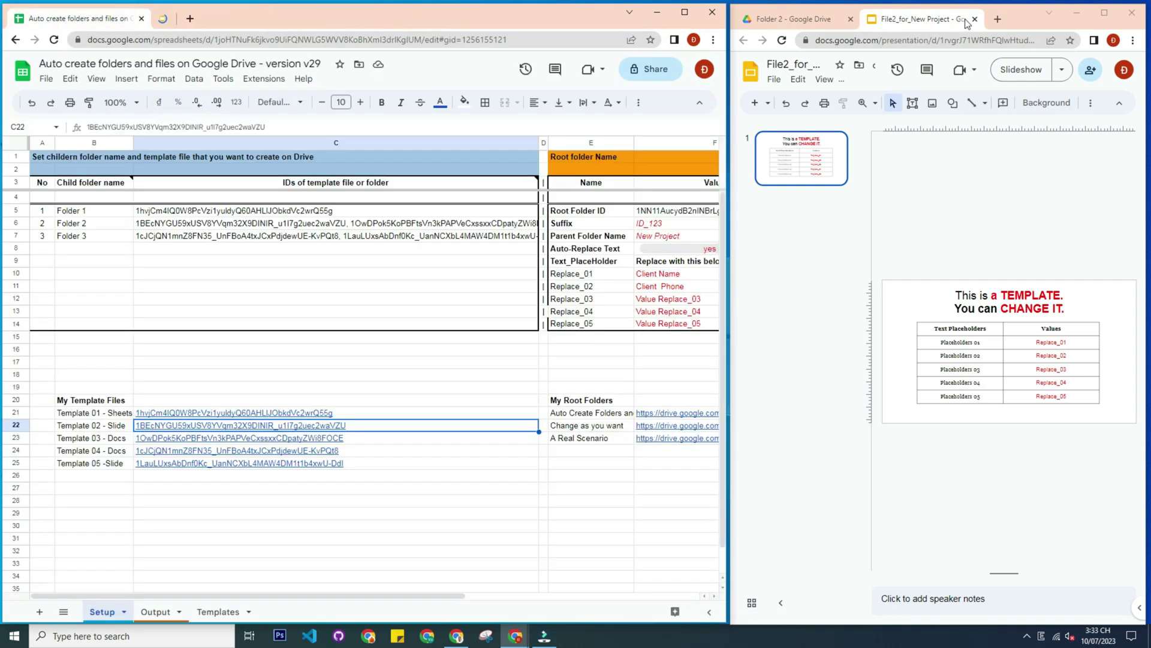
click(974, 20)
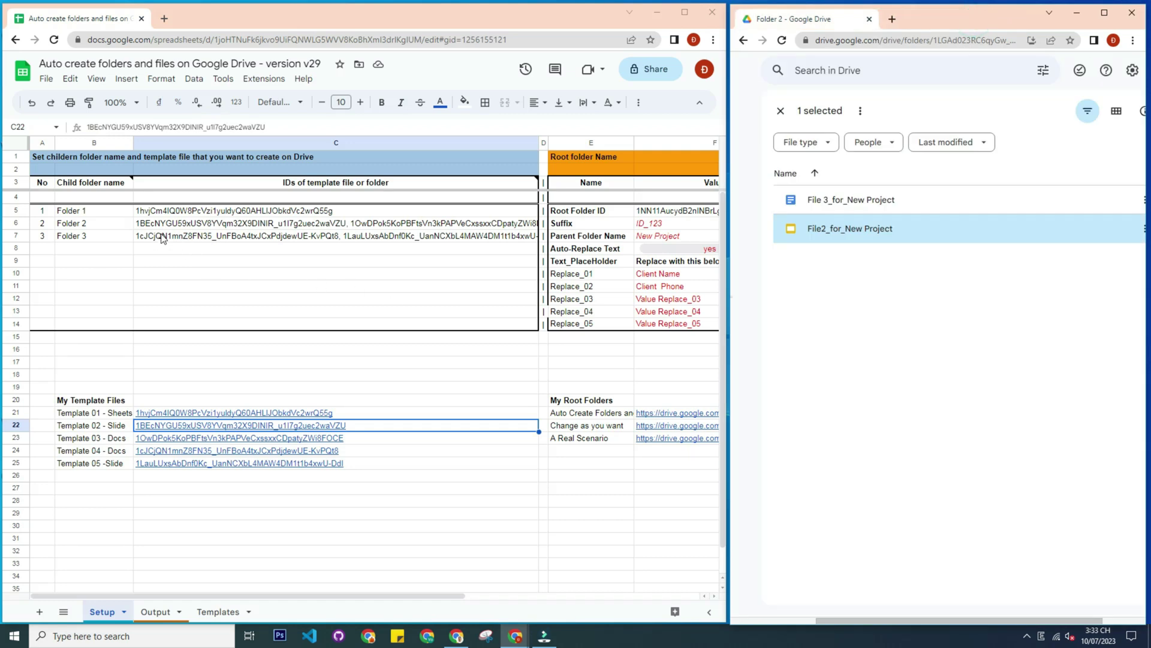
Go back up to New Project and open Folder 3
click(781, 111)
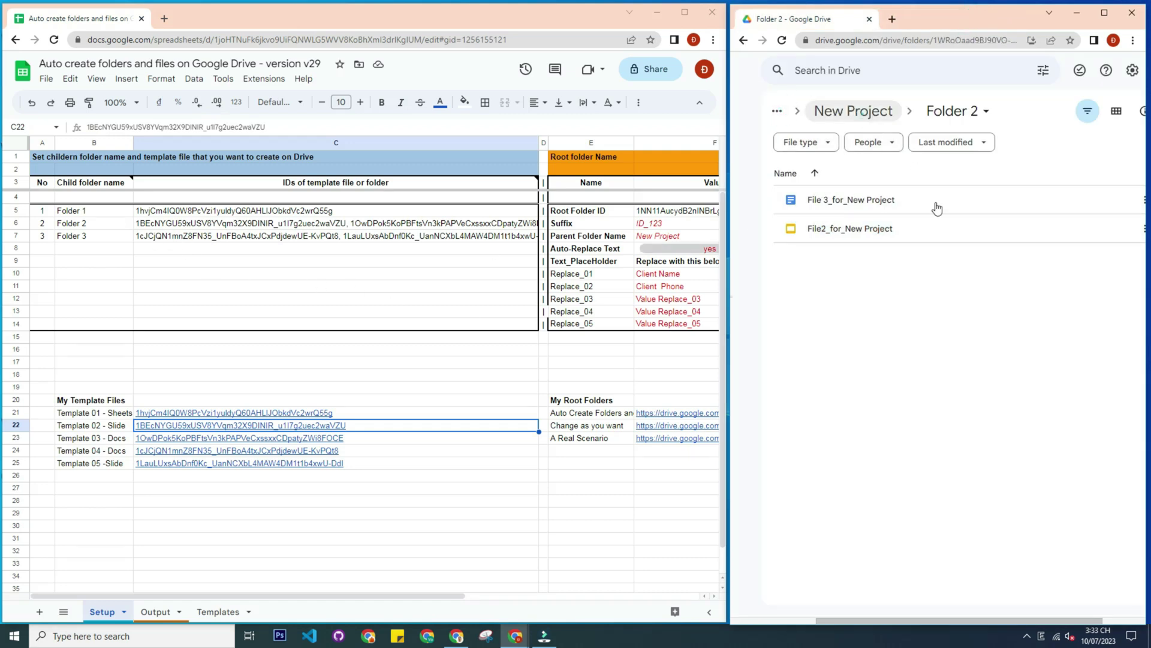
click(853, 111)
double_click(839, 261)
click(828, 199)
click(829, 227)
click(833, 259)
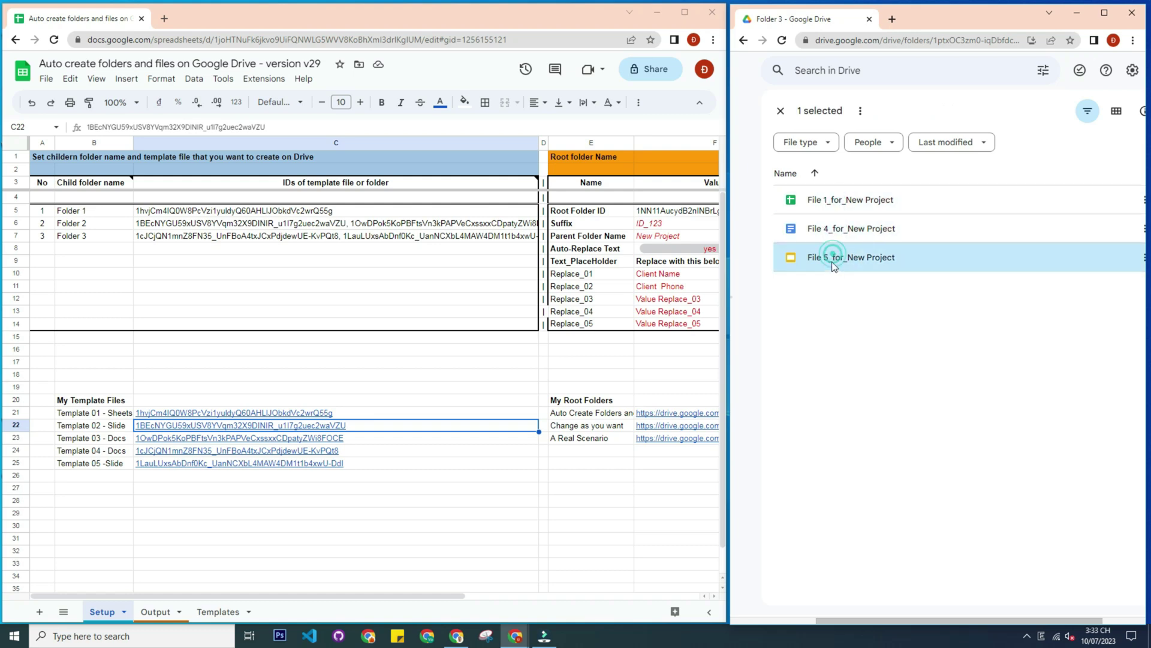
double_click(832, 261)
click(152, 462)
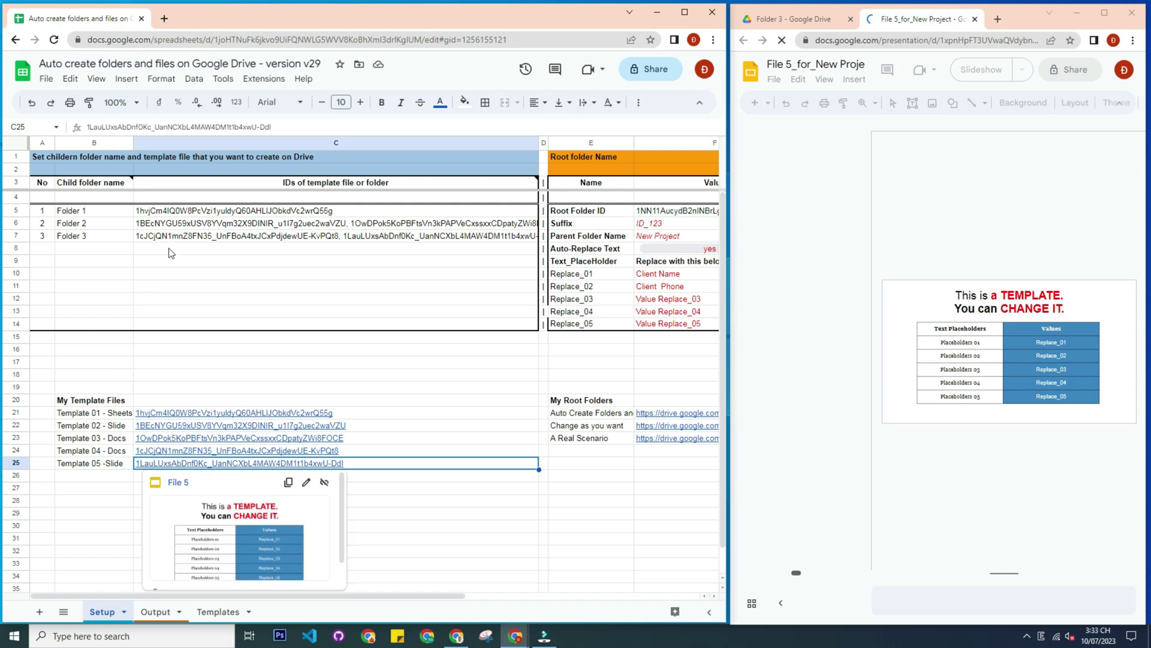
click(177, 483)
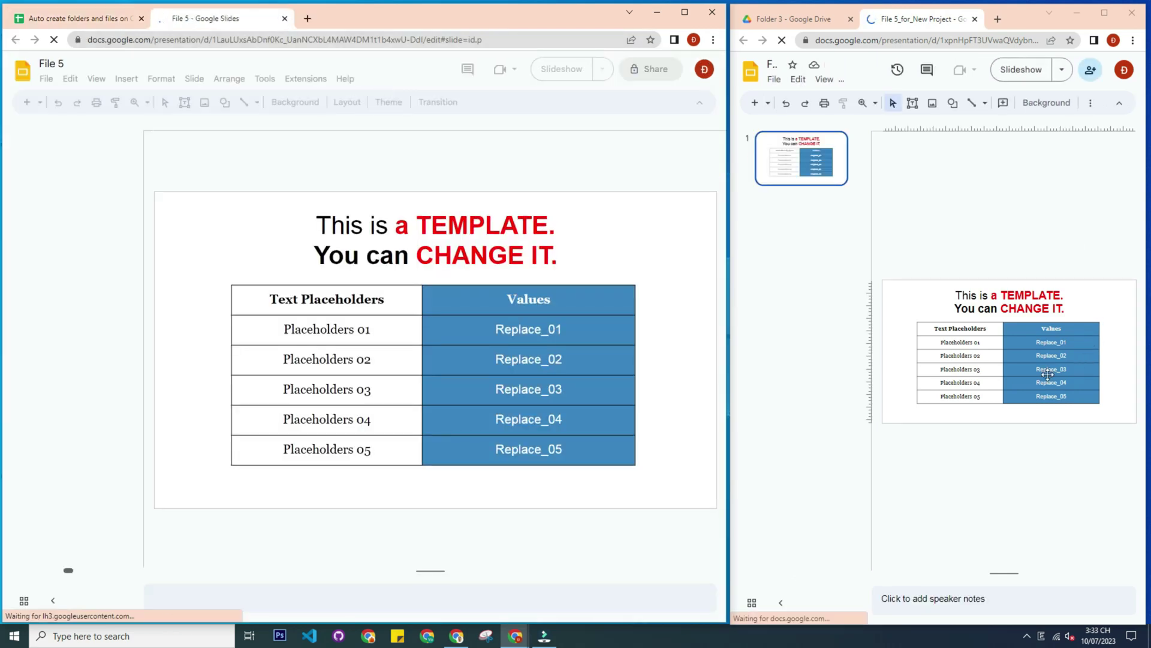
click(285, 19)
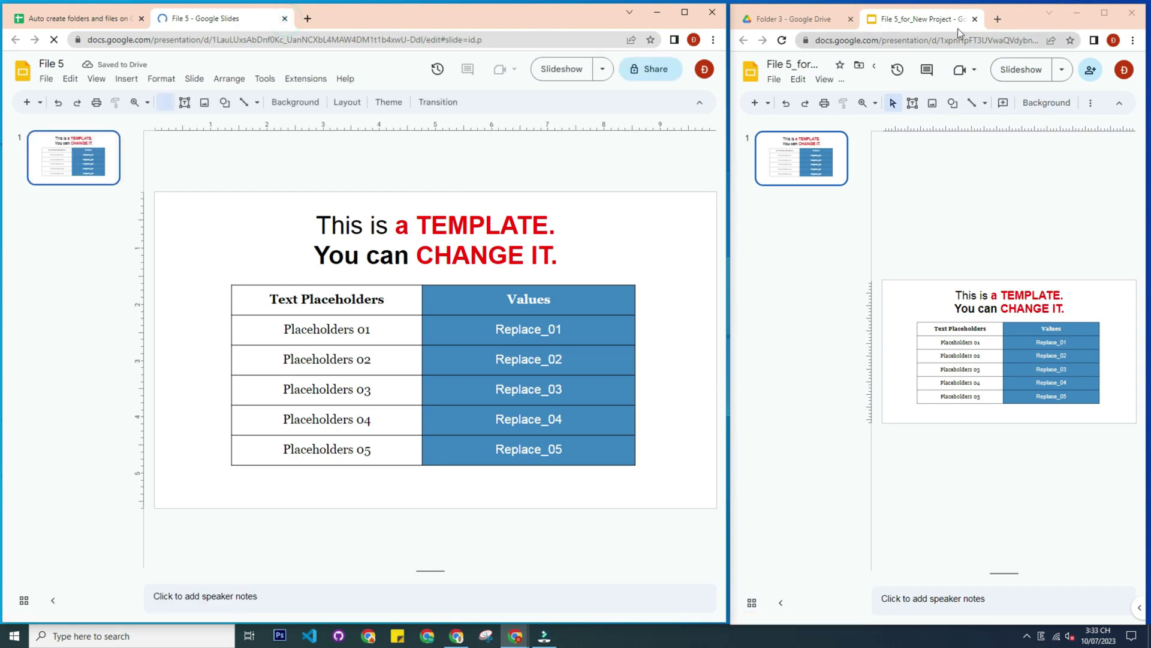
click(975, 18)
click(516, 387)
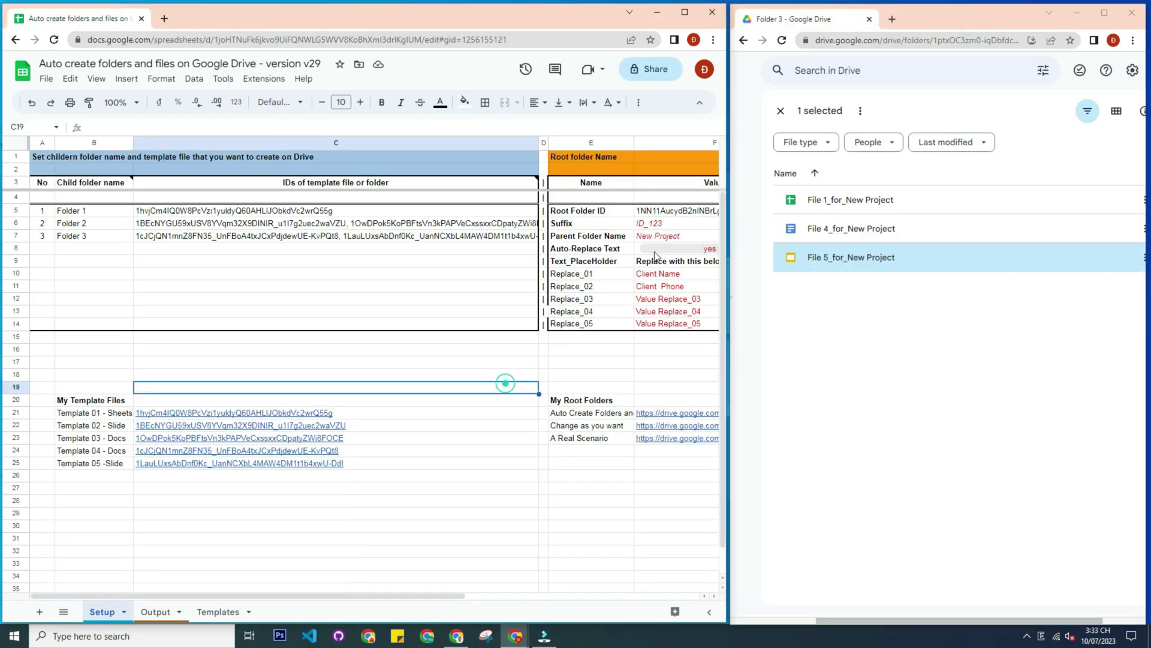
click(780, 110)
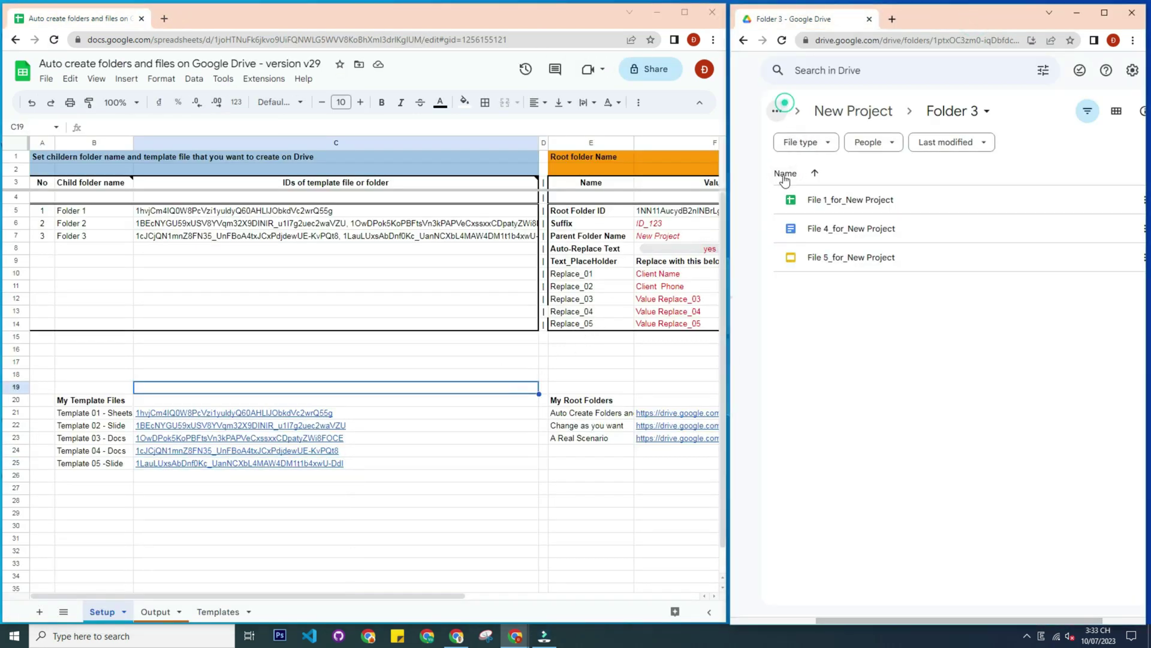
click(684, 235)
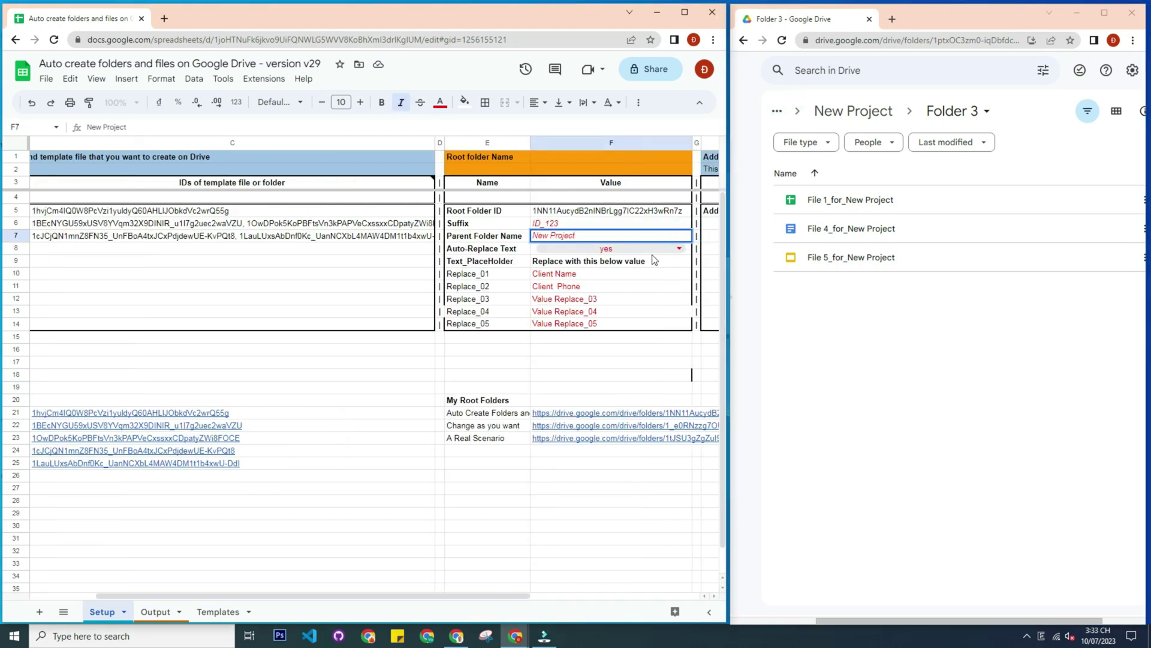
Rename the parent to New Project 01 and the child folders to Folder 4, Folder 5, Folder 6
key(Return)
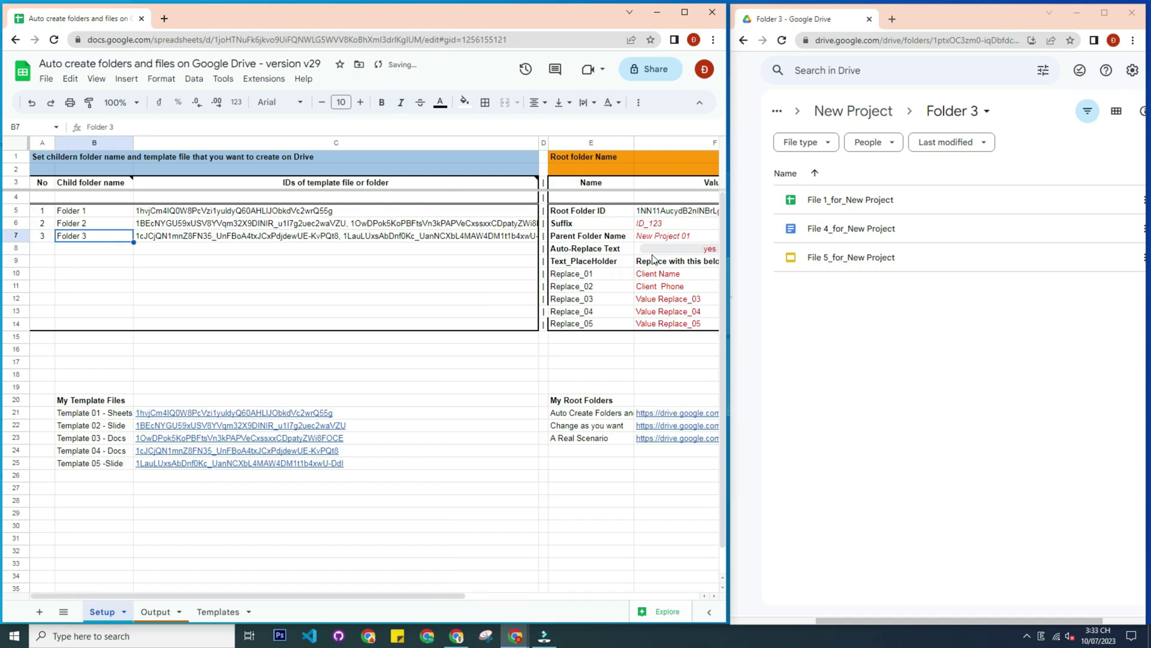
click(97, 211)
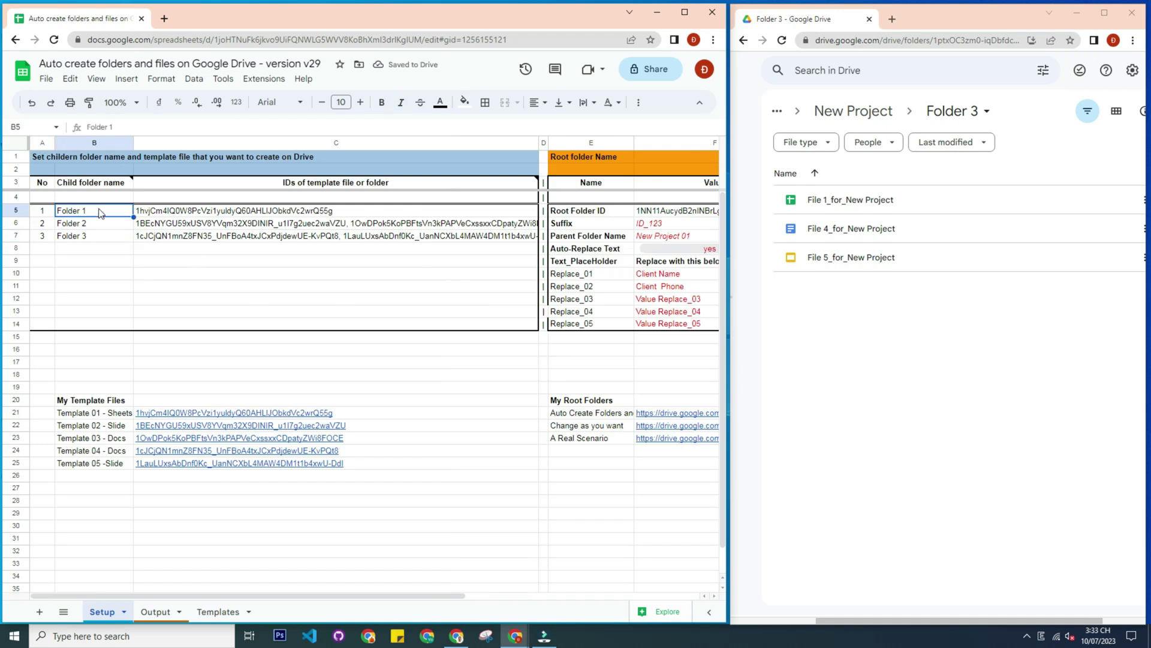
key(Return)
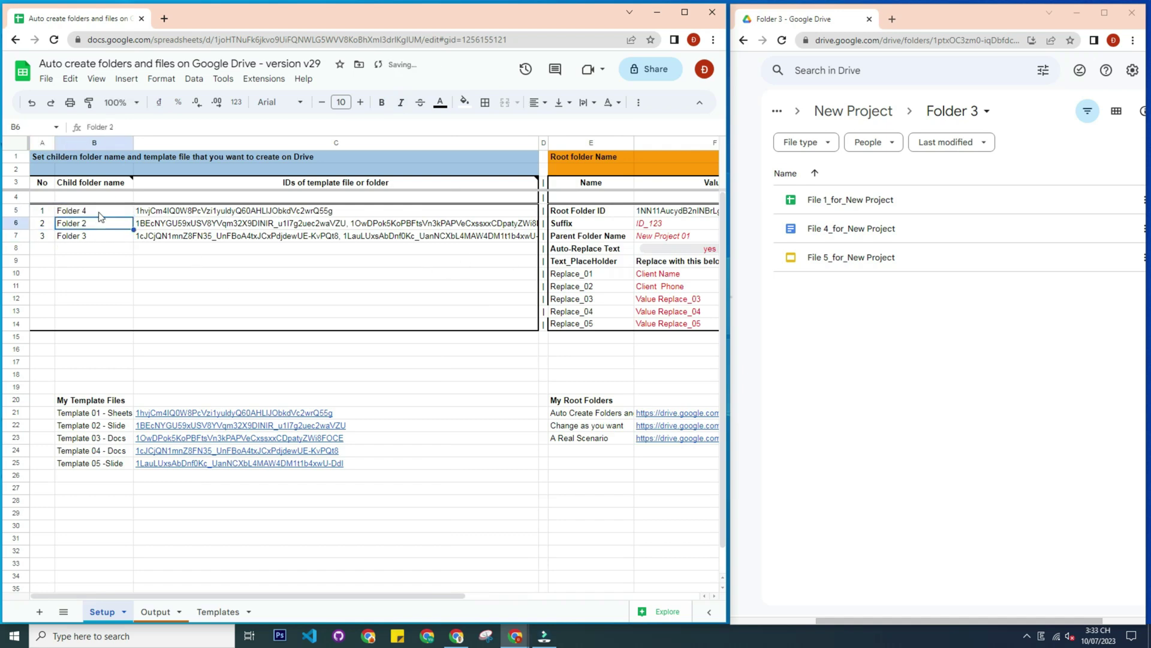
click(121, 122)
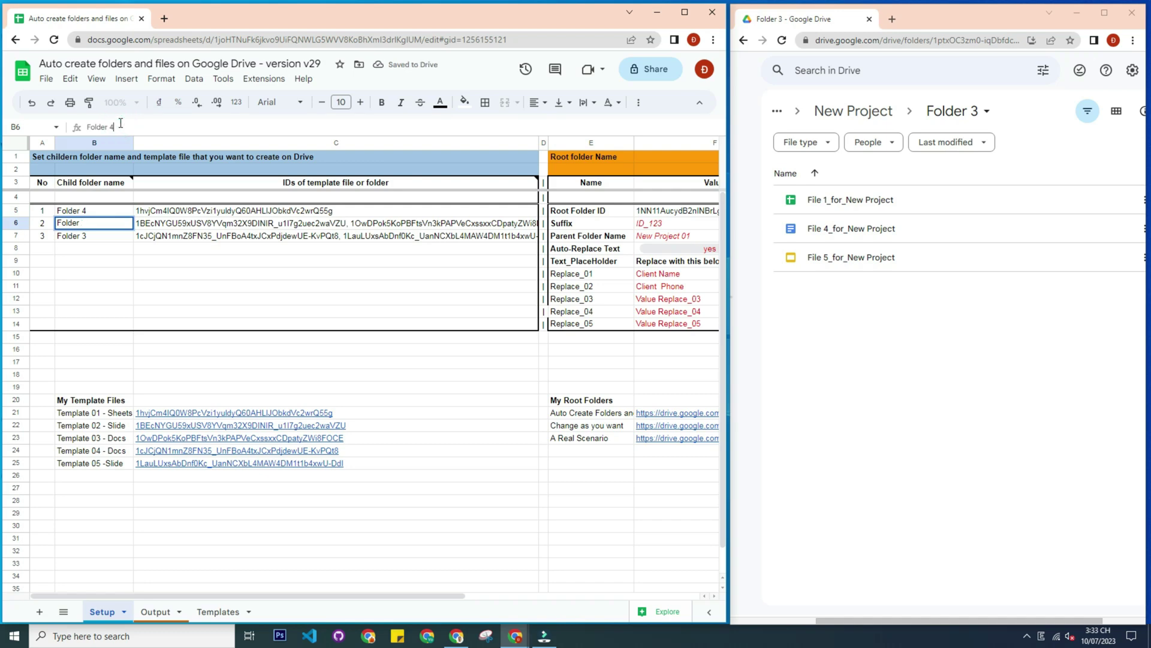
text(4)
key(Return)
click(109, 225)
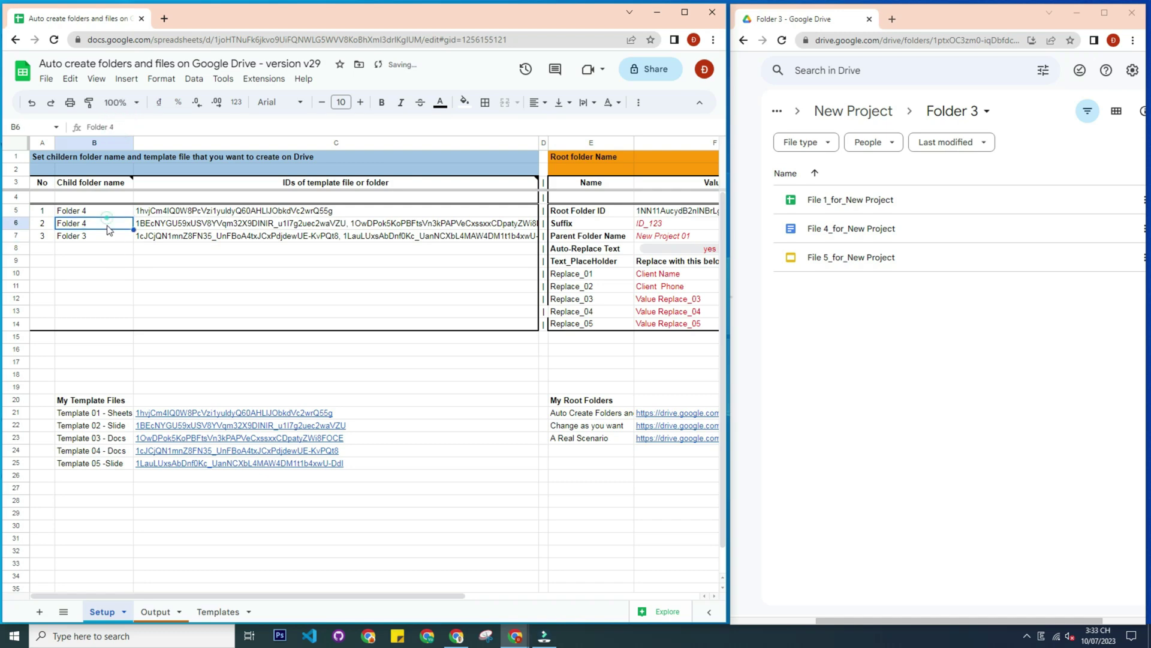
double_click(108, 224)
text(5)
key(Return)
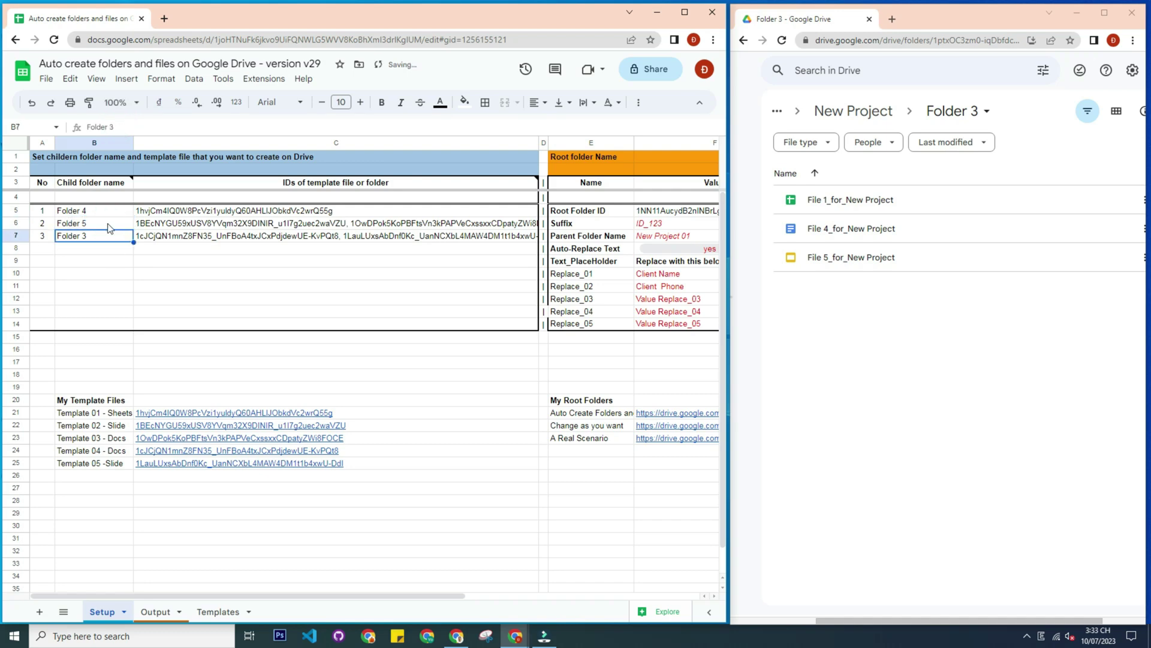
text(Folder 6)
click(155, 127)
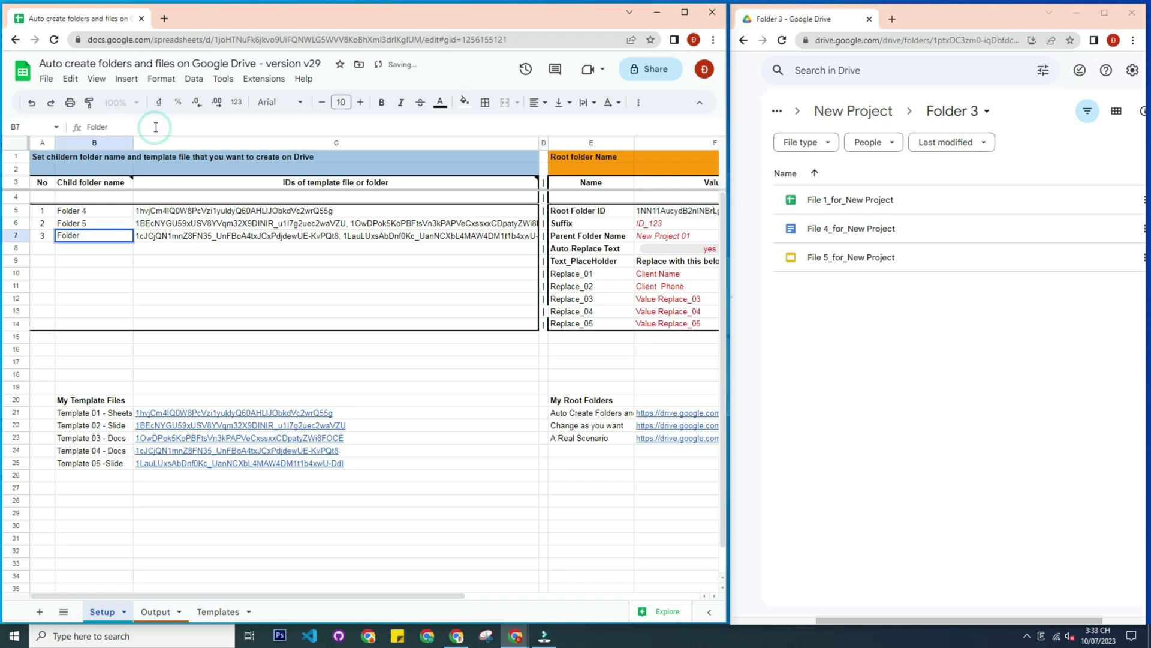
key(Return)
Clear Folder 6's template IDs in C7
click(288, 239)
double_click(287, 235)
key(BackSpace)
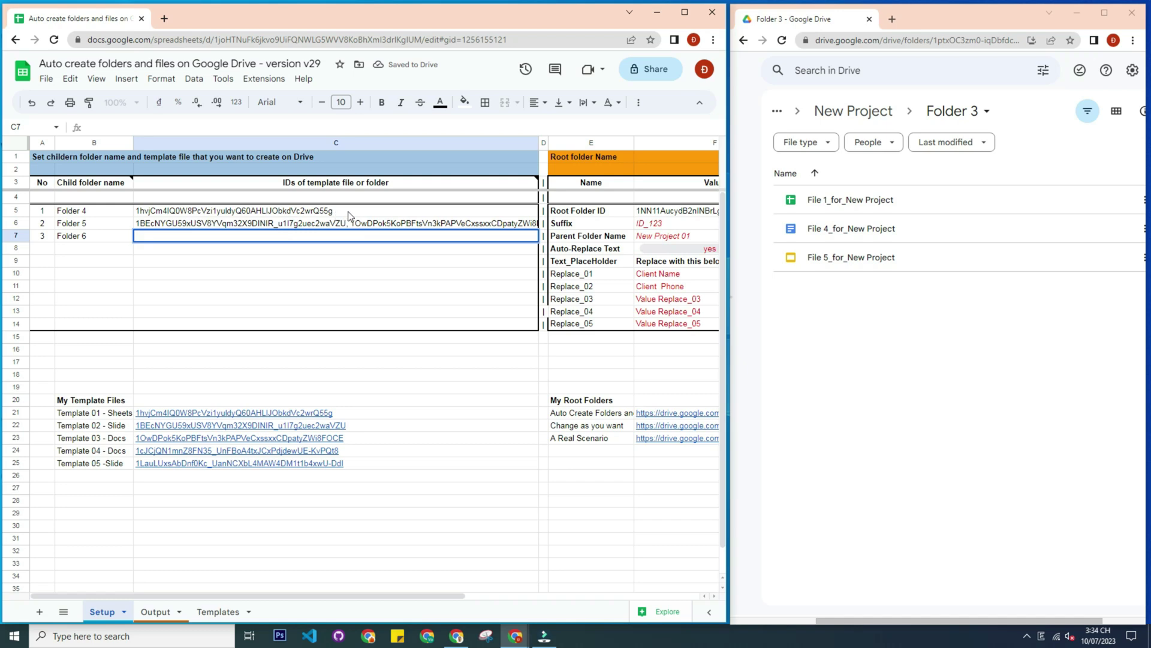
Give Folder 4 the Template 04, 05 and 01 IDs and trim Folder 5 to Template 02 only
click(349, 211)
double_click(349, 211)
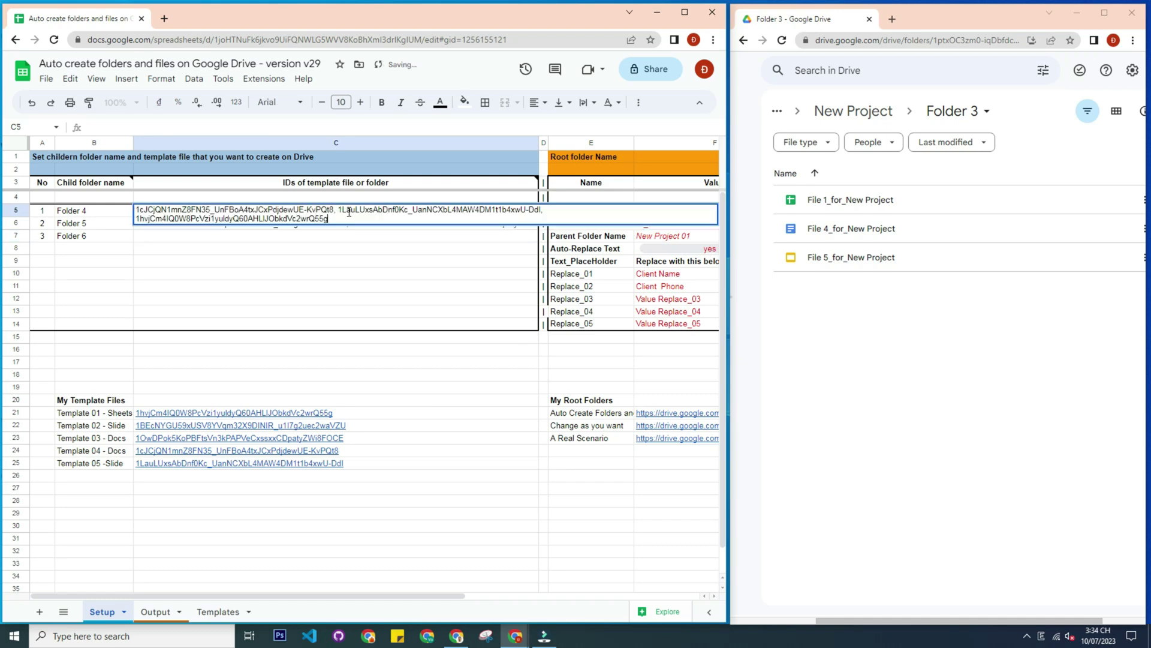
key(Return)
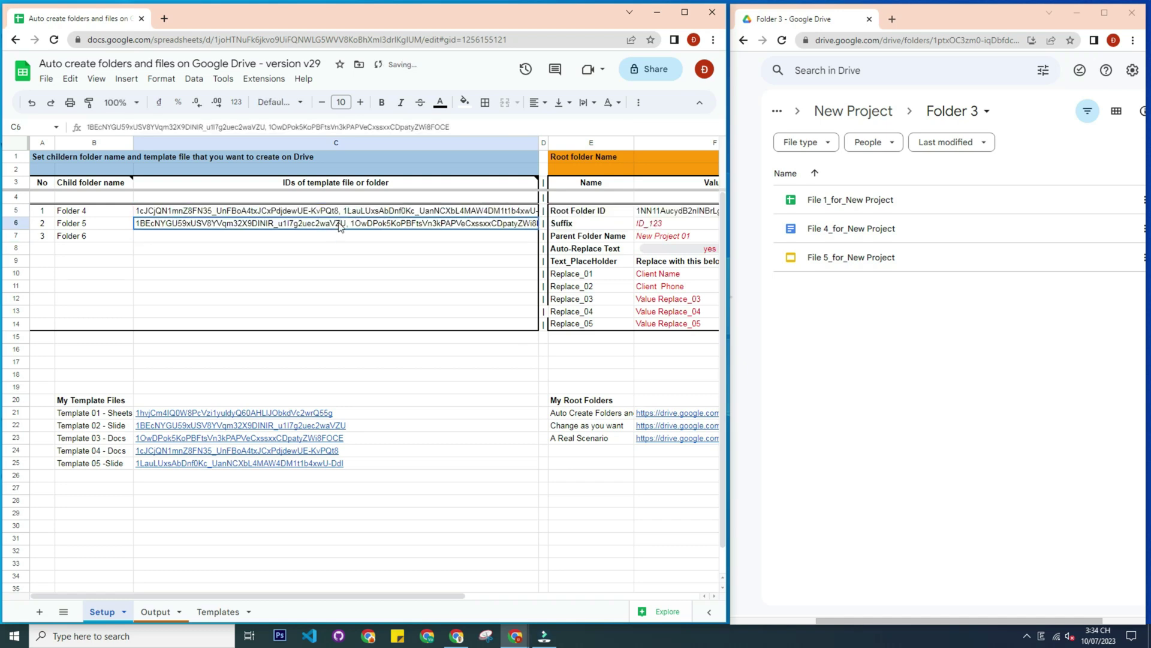
double_click(339, 225)
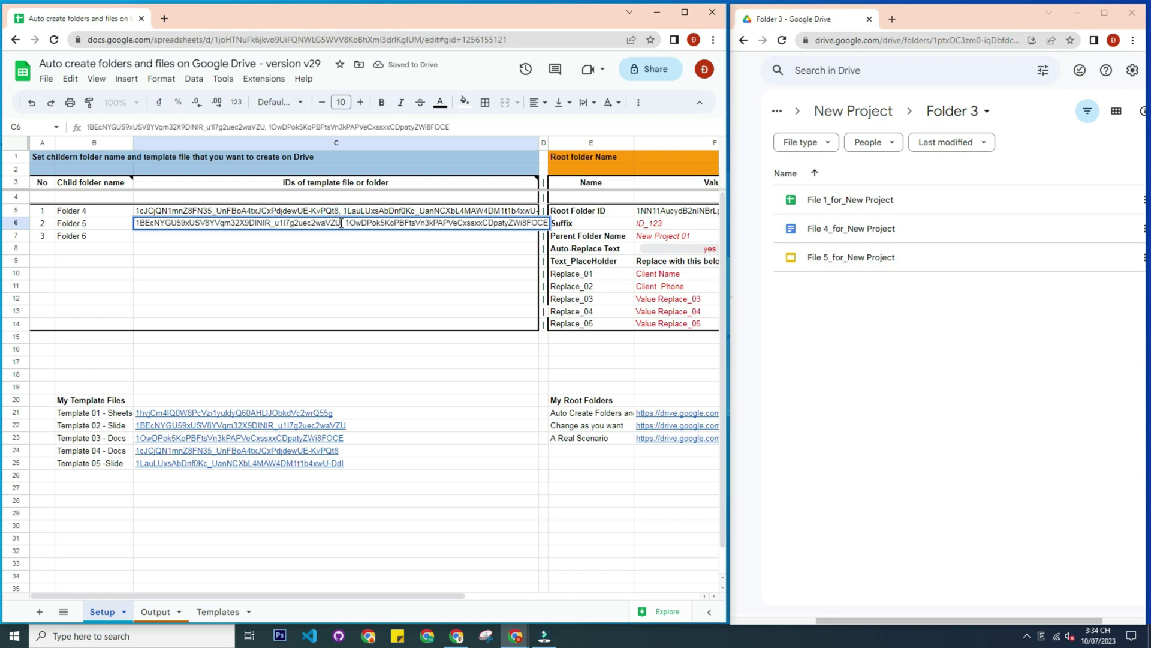
key(shift+End)
key(ctrl+c)
key(Delete)
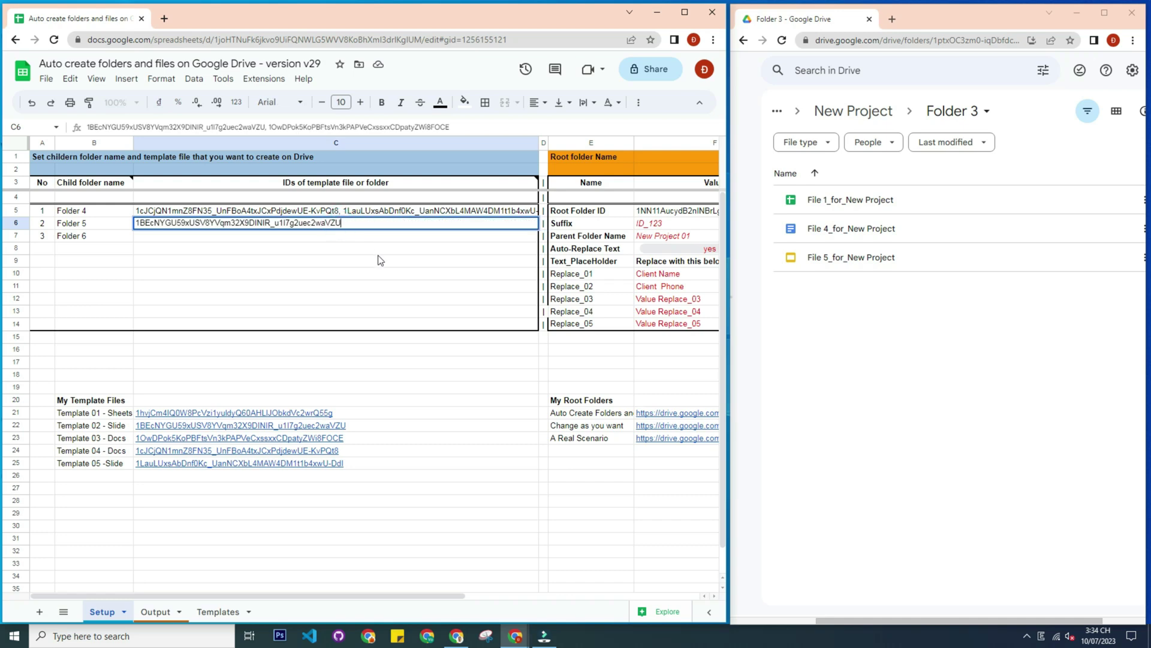
key(Return)
List the Template 03 and Template 01 IDs, comma-separated, for Folder 6 in C7
double_click(320, 240)
key(ctrl+v)
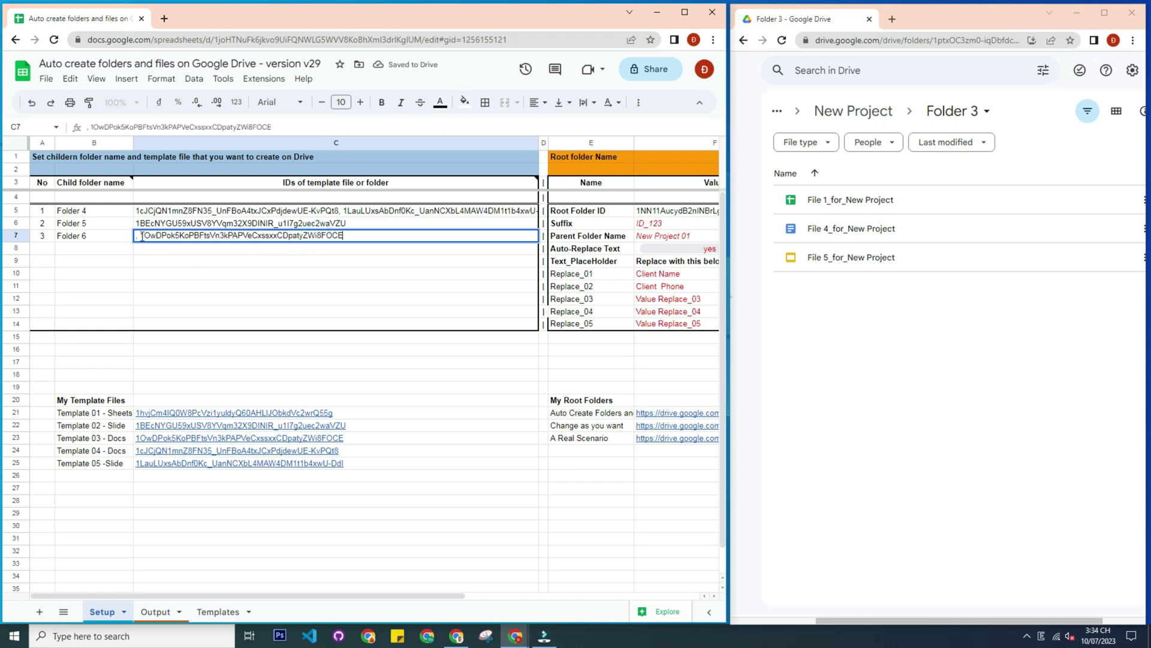
key(Delete)
key(Delete)
key(Return)
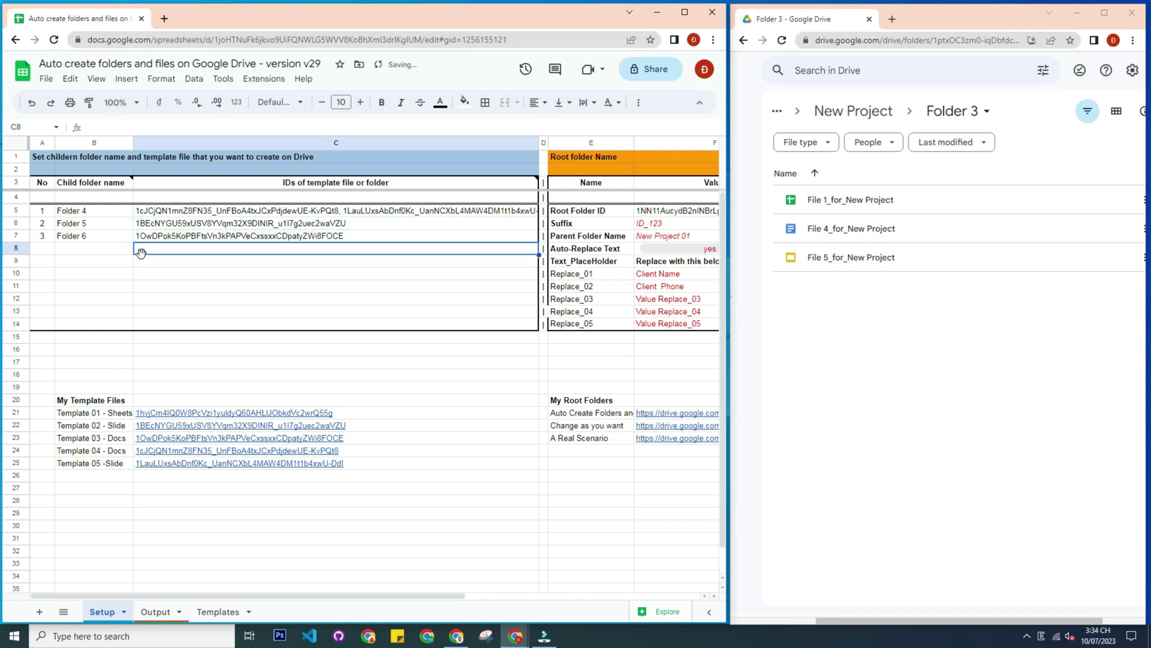
click(172, 414)
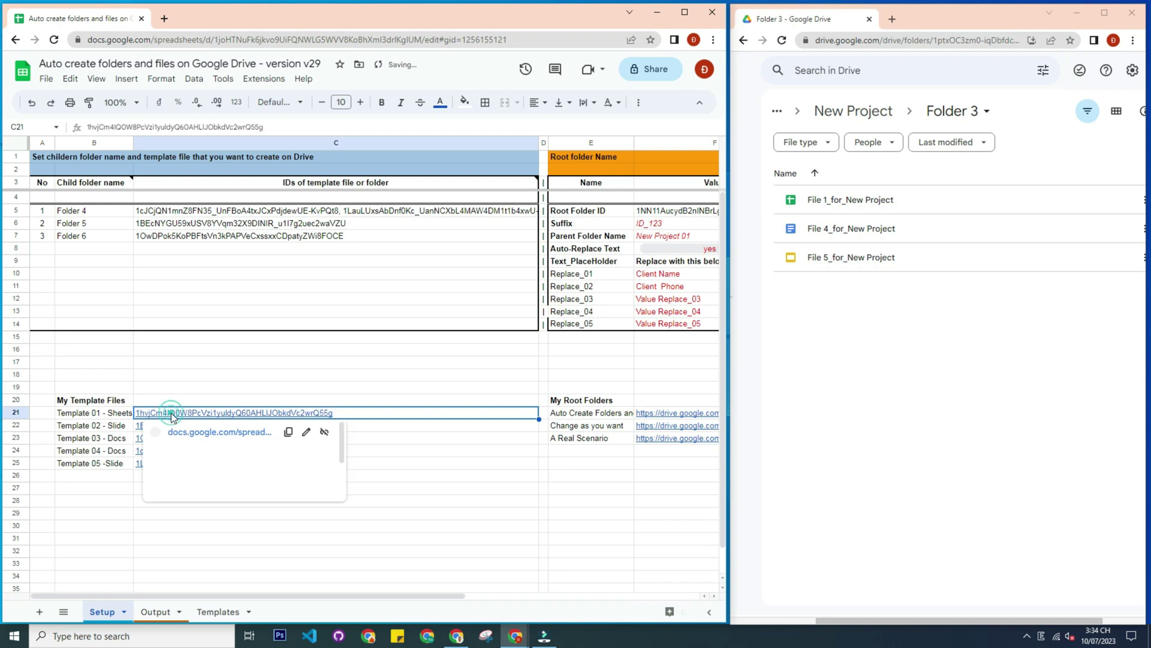
double_click(377, 239)
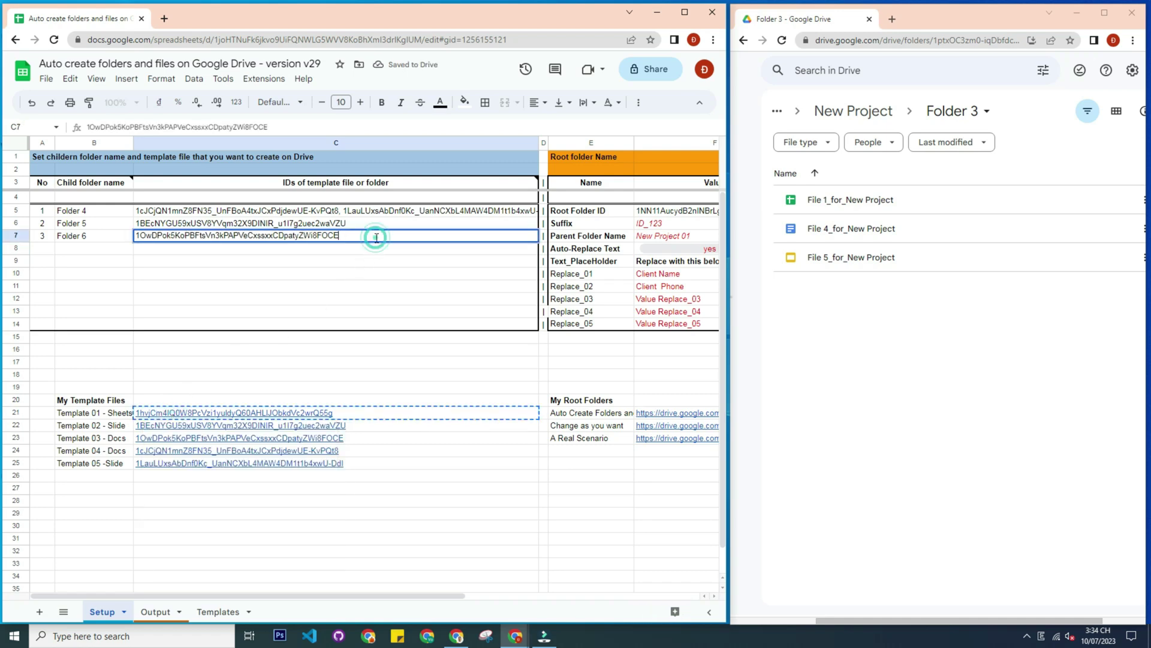
text(,)
key(Return)
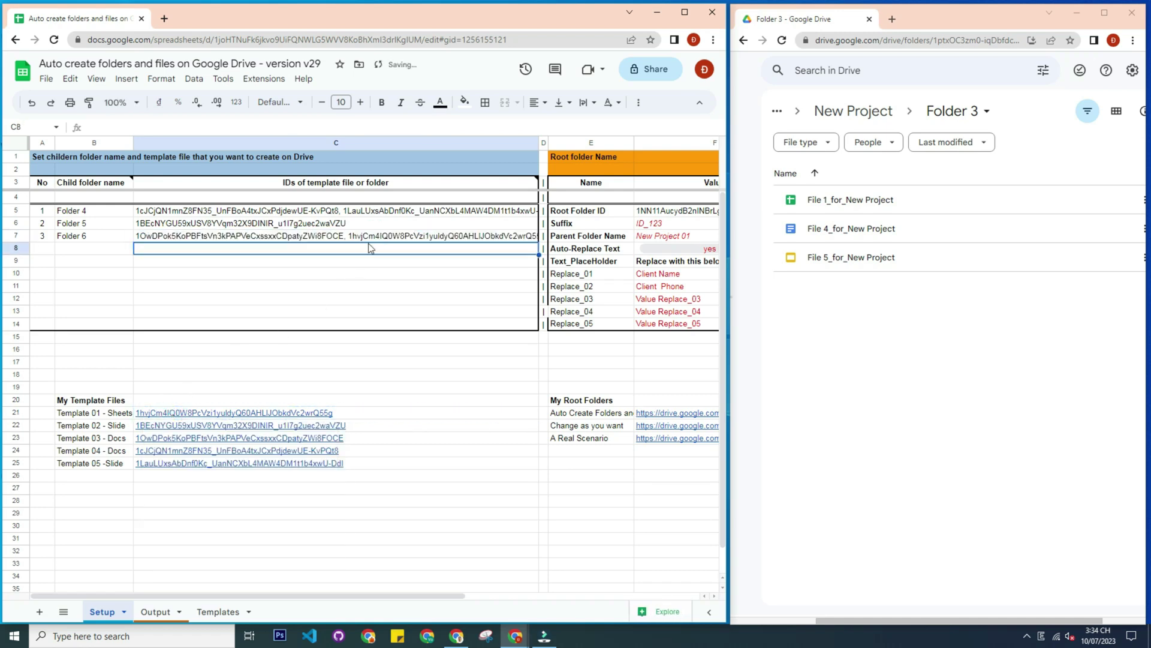
click(854, 111)
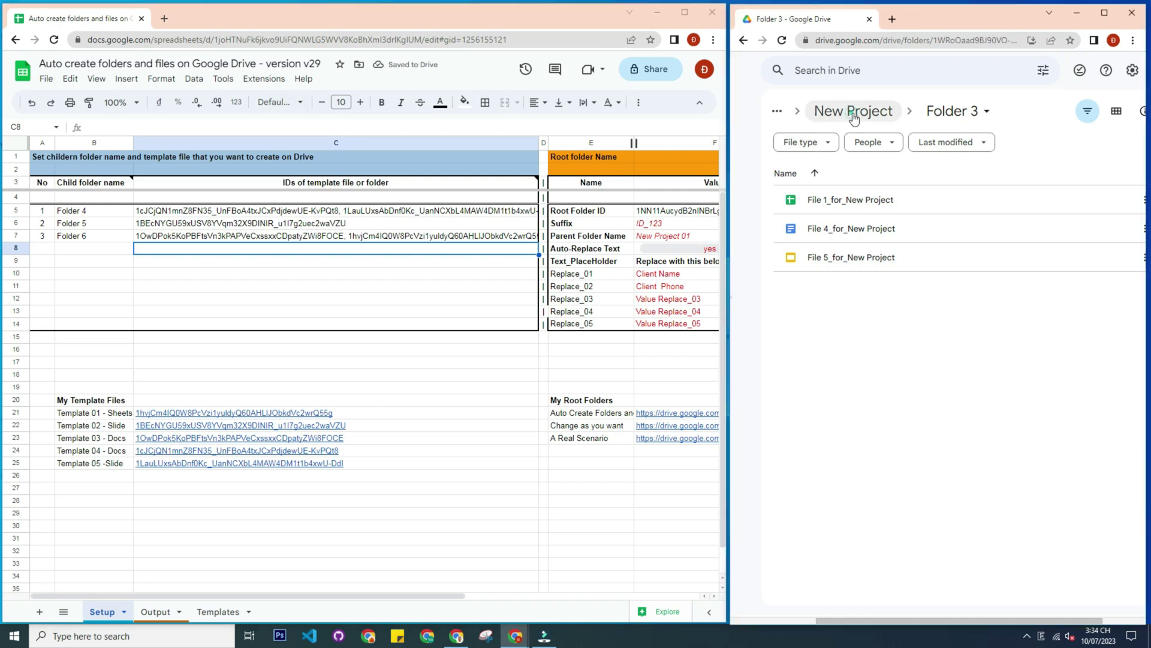
Go back to the Drive root folder and rerun Mode7 from the Auto create folder and files add-on
click(881, 116)
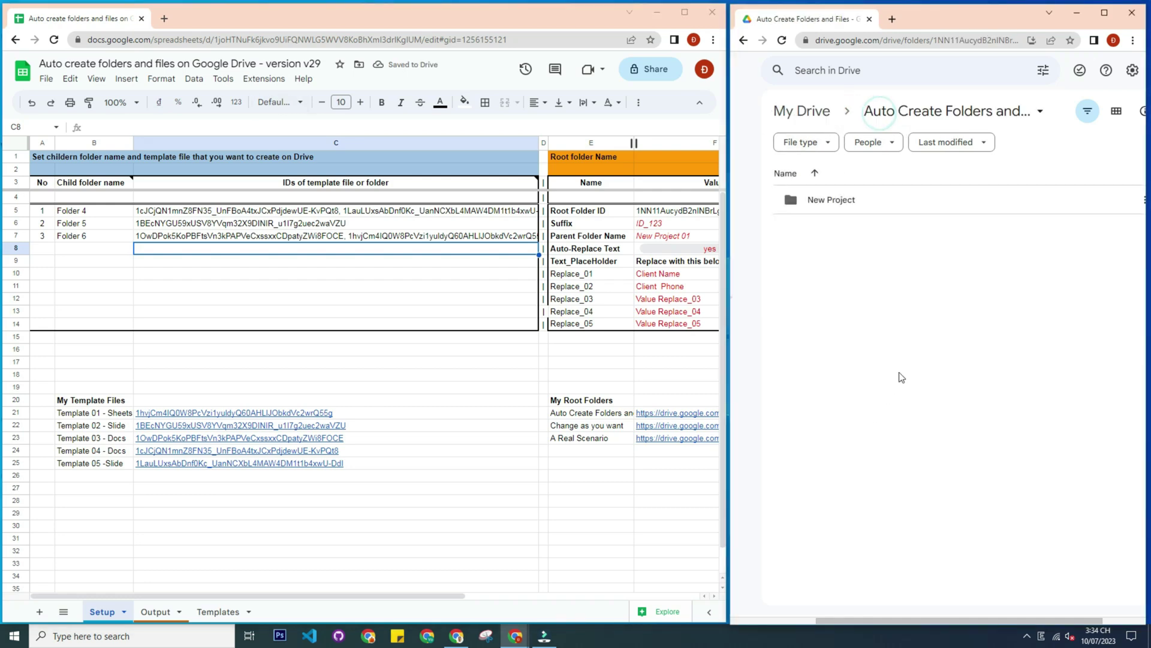
click(264, 78)
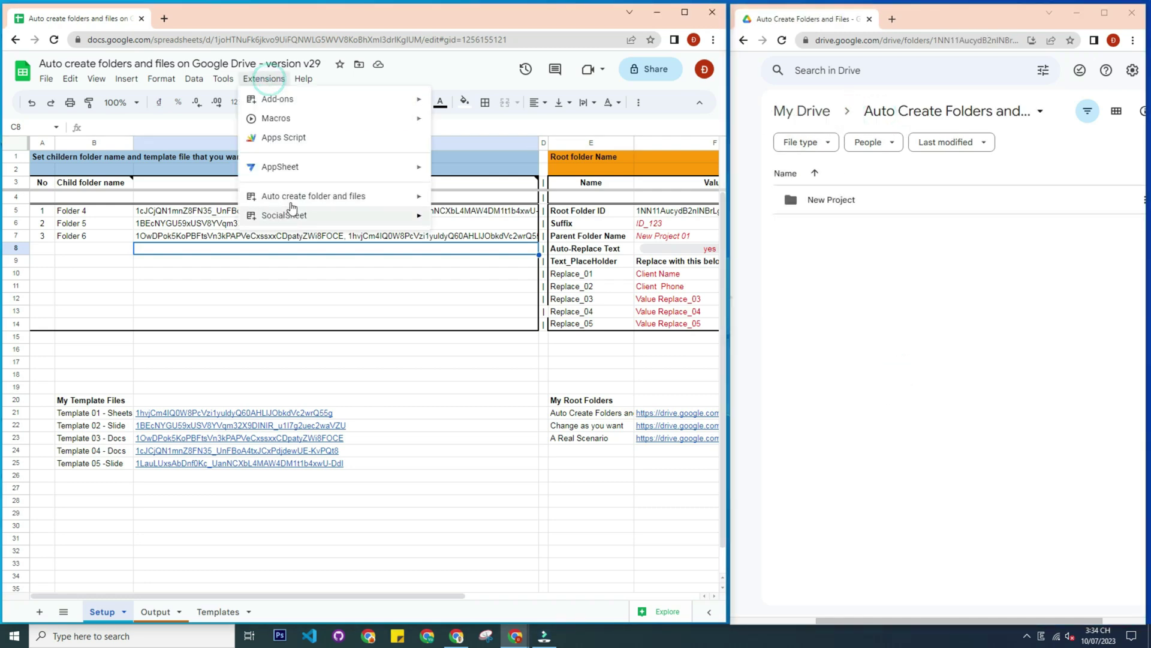
mouse_move(301, 203)
mouse_move(474, 259)
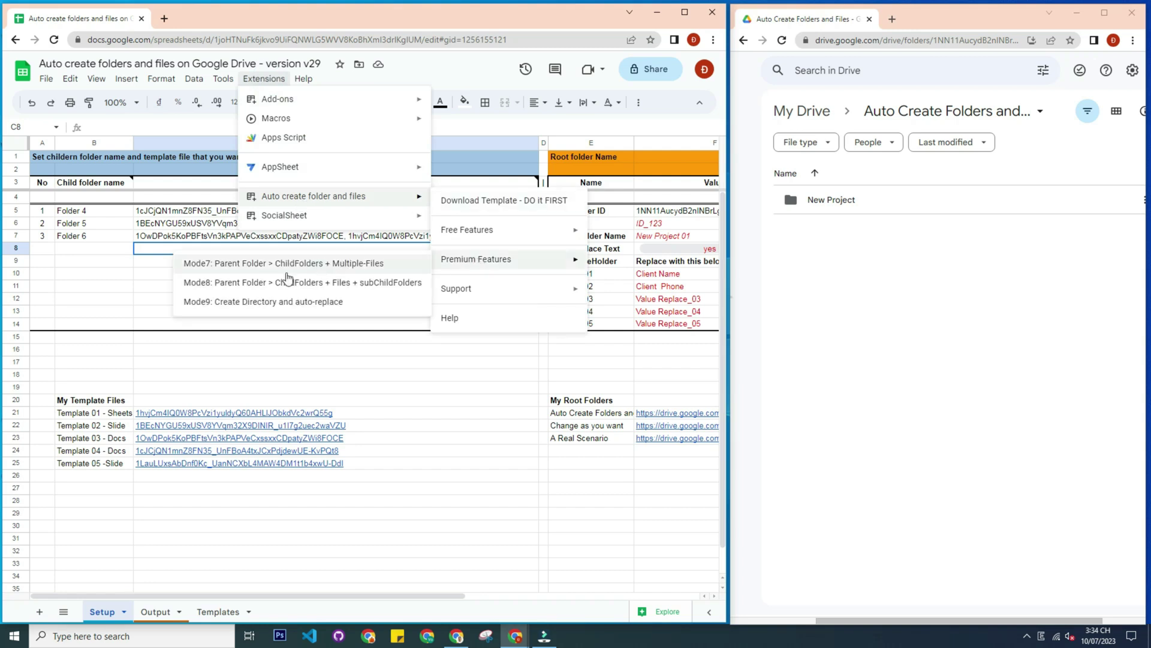
click(199, 268)
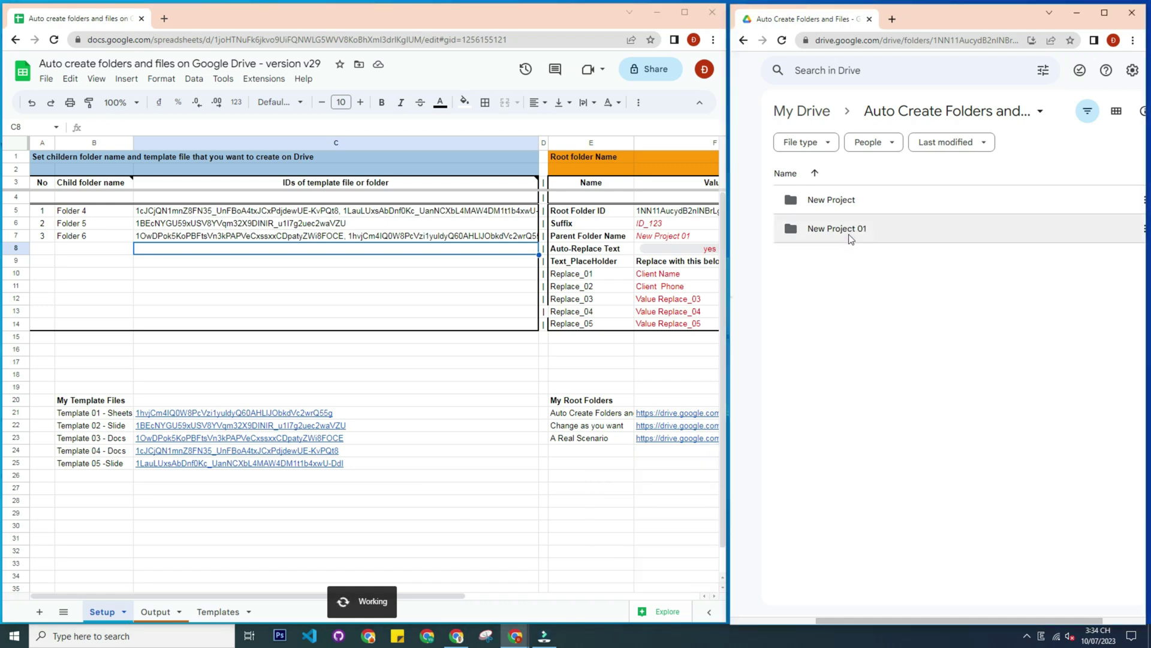
Open New Project 01 and match Folders 4, 5 and 6 against their sheet rows
click(851, 233)
click(666, 237)
double_click(853, 233)
click(870, 405)
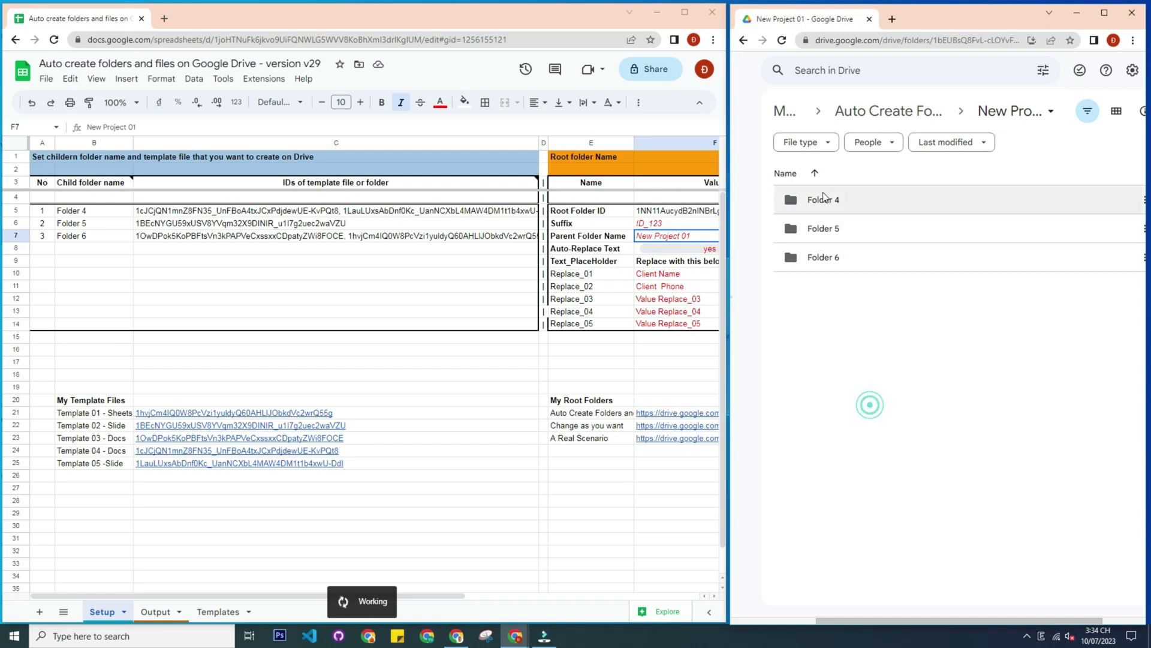
click(826, 197)
click(91, 211)
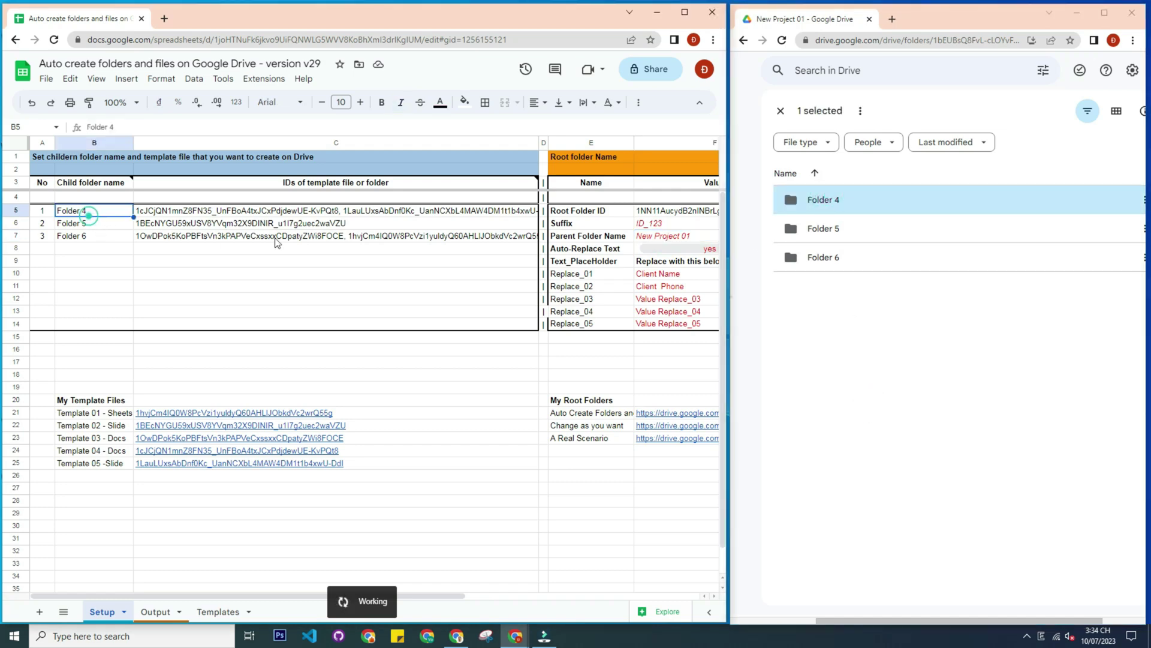
click(836, 230)
click(90, 223)
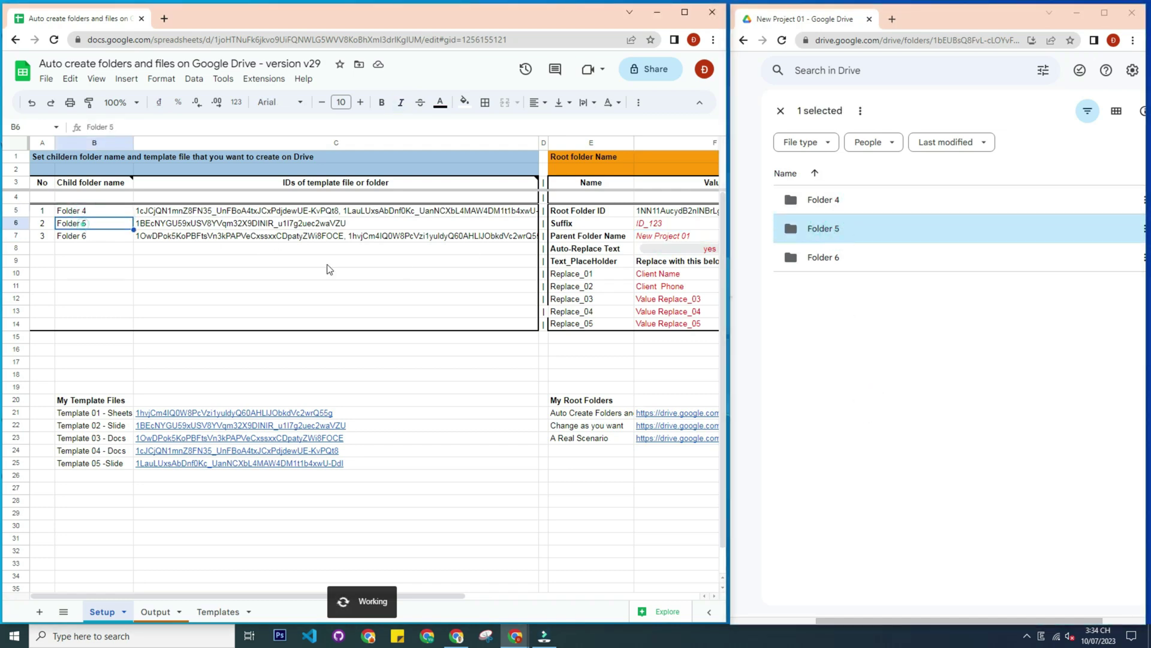
click(829, 259)
click(92, 239)
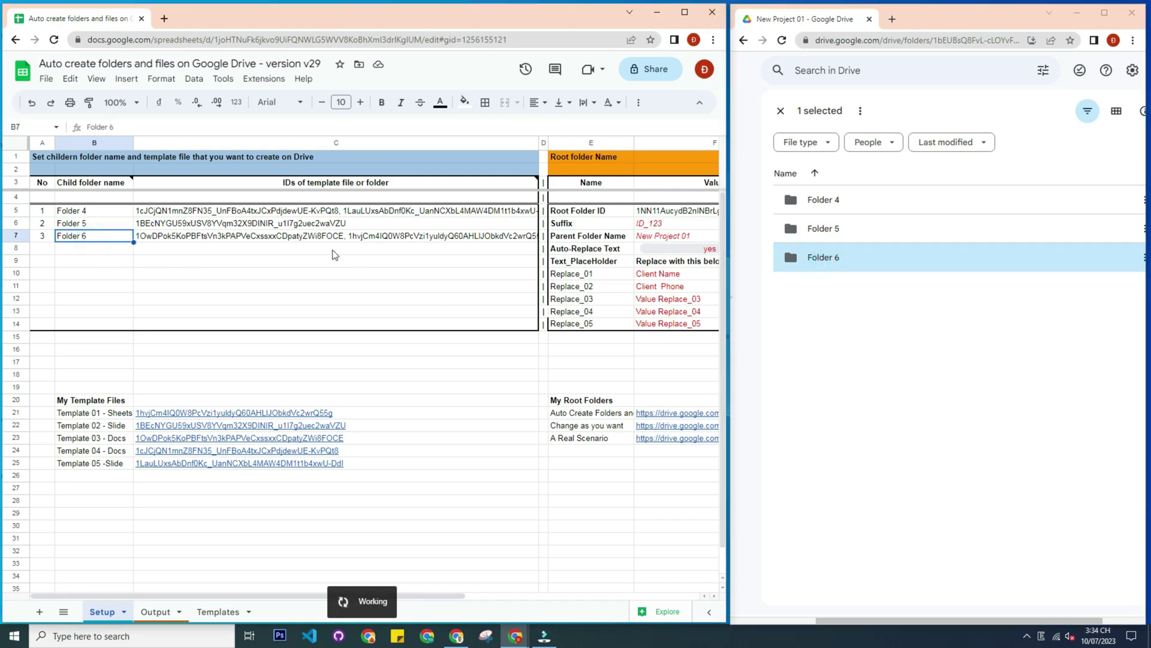
Open Folder 4 and compare its File 1, File 4 and File 5 copies with its template IDs
double_click(854, 204)
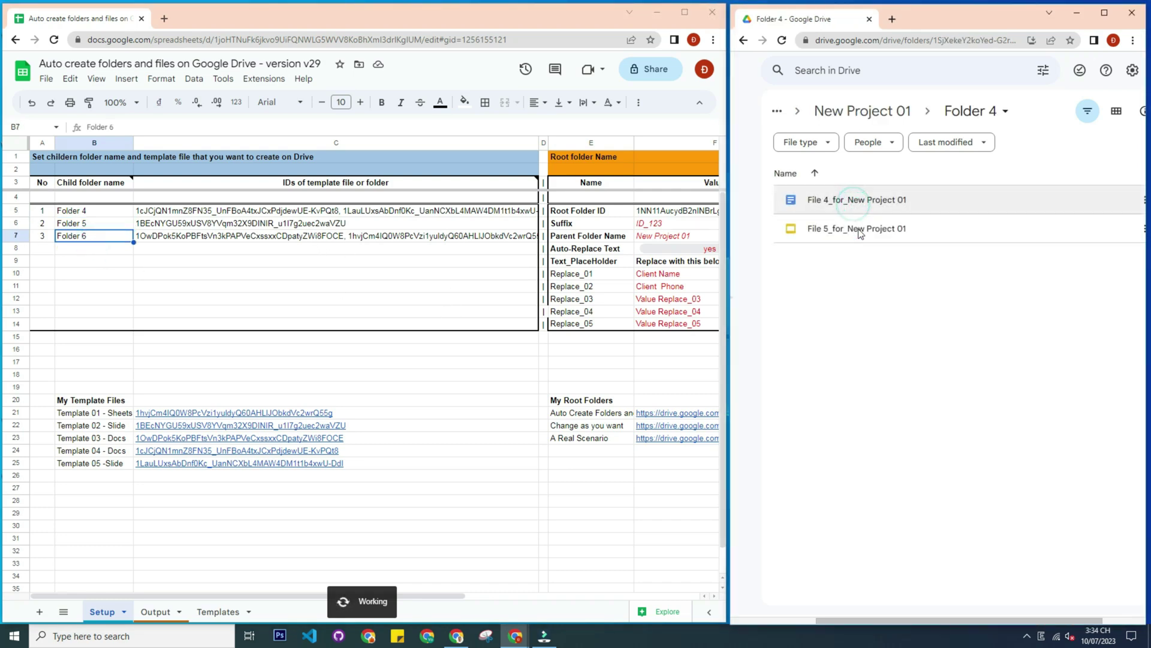
click(870, 229)
click(865, 201)
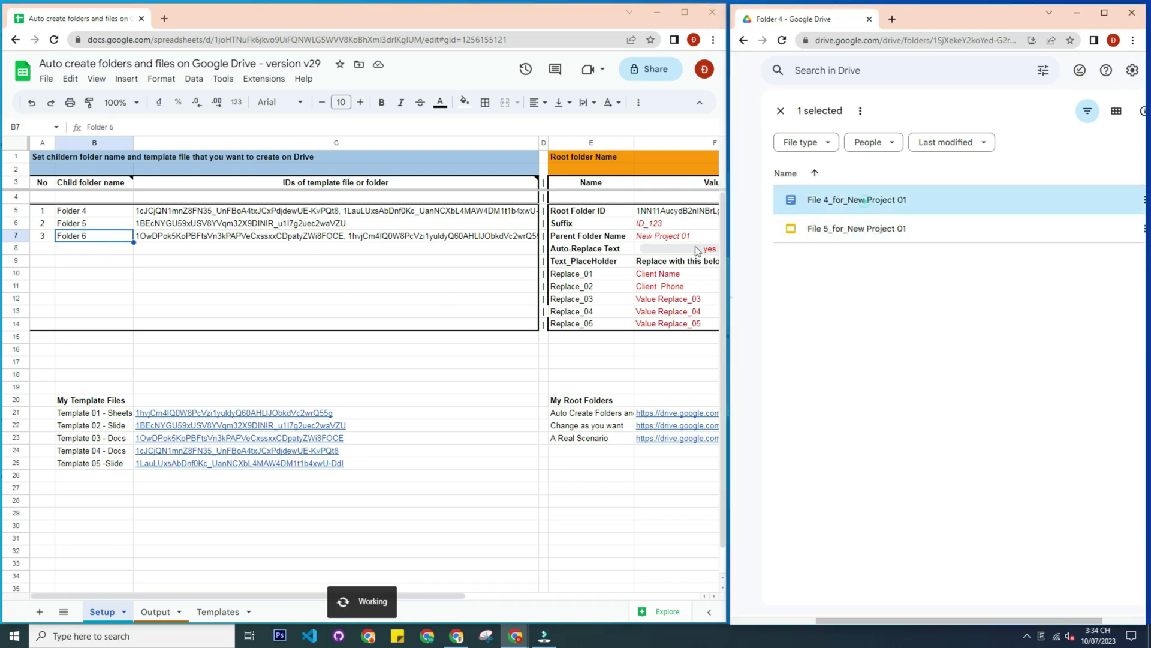
click(340, 214)
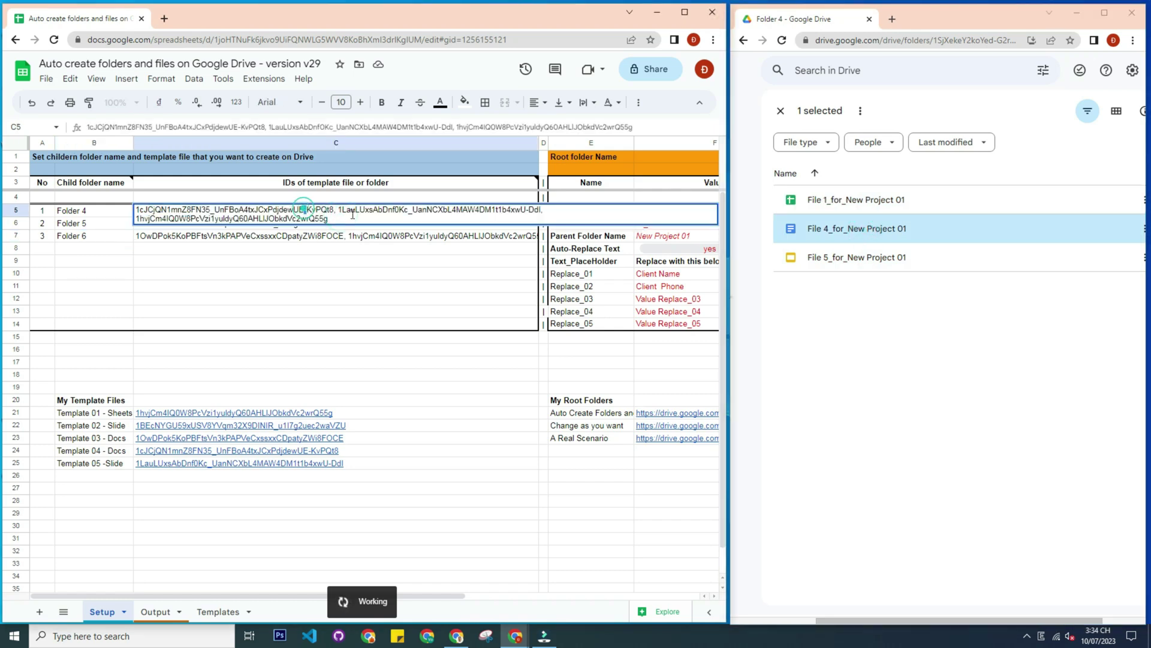
key(ctrl+a)
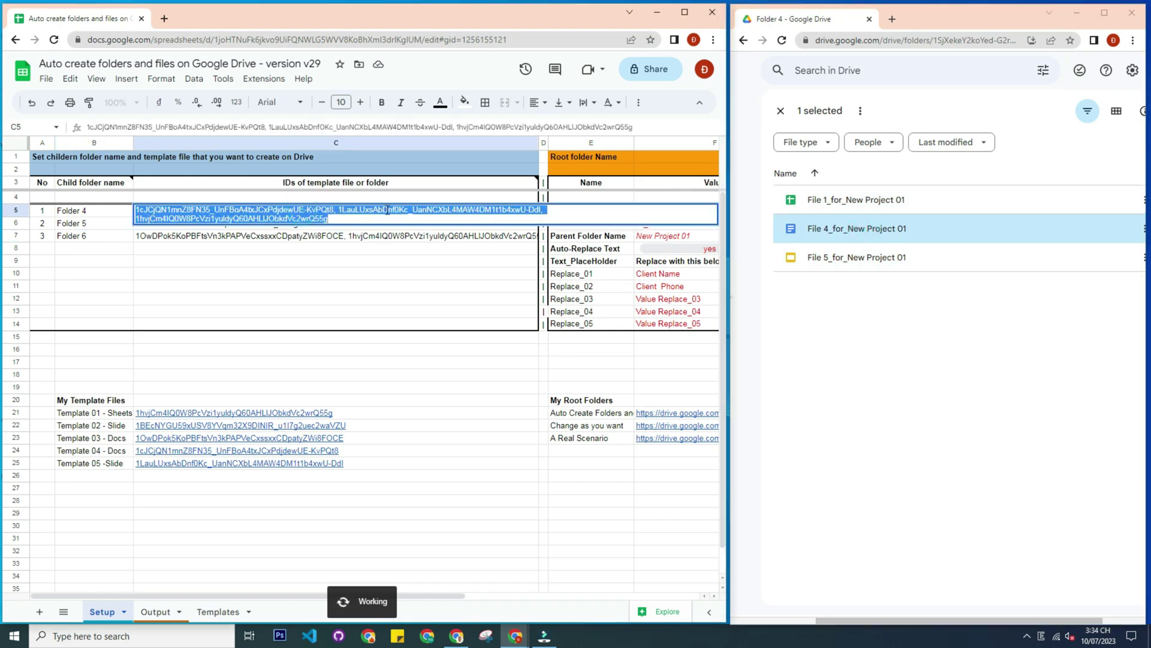
double_click(387, 210)
double_click(296, 217)
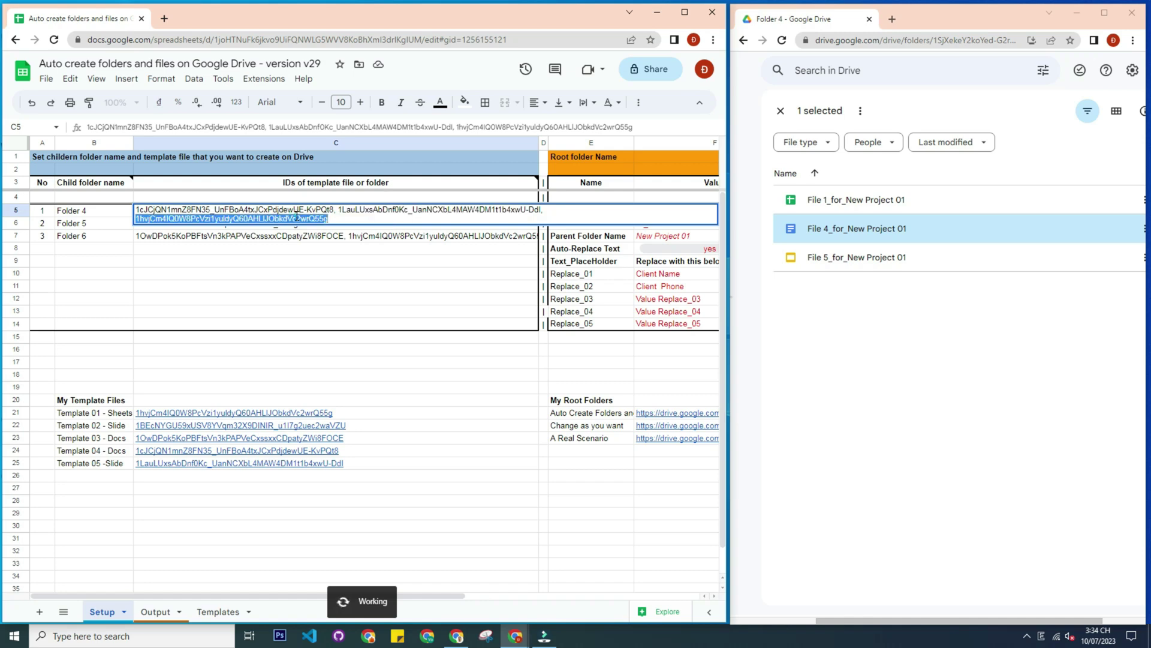
click(769, 326)
Open Folder 5 and check its File2 copy against Folder 5's template ID
click(848, 113)
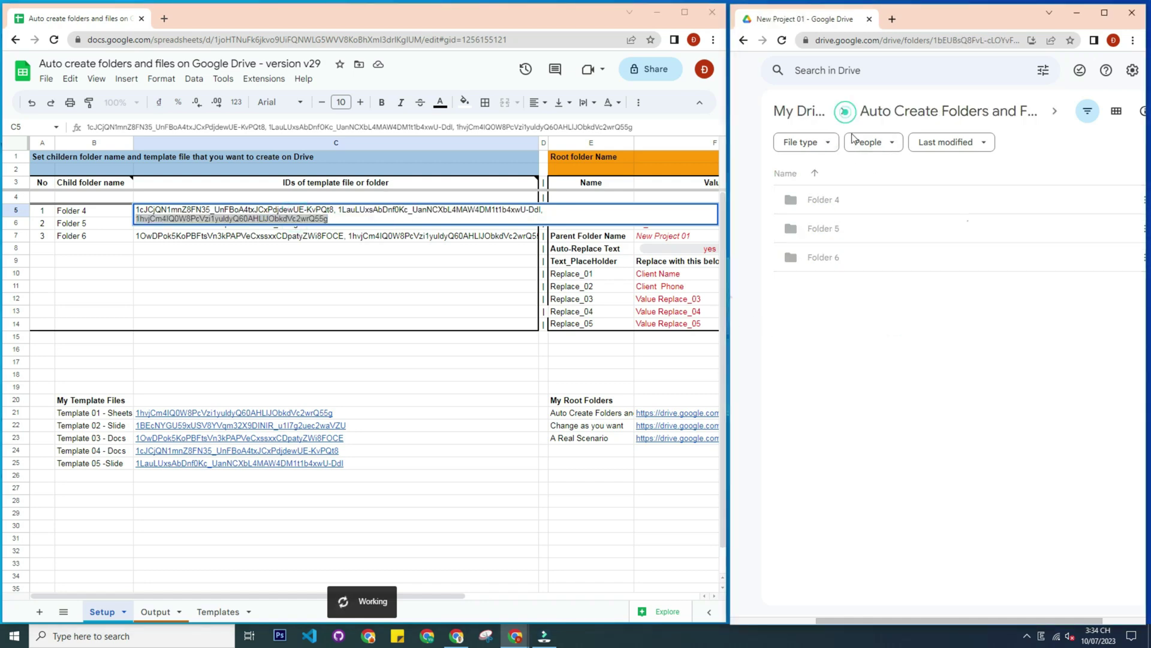
double_click(845, 240)
click(842, 197)
click(305, 256)
click(192, 225)
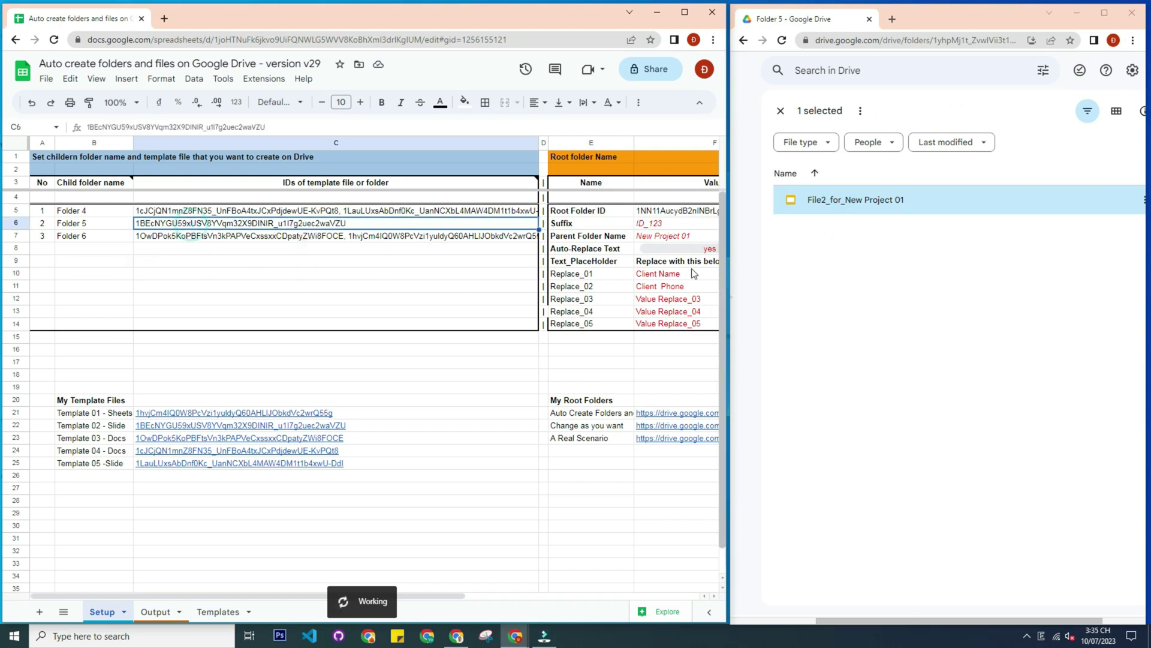
click(780, 110)
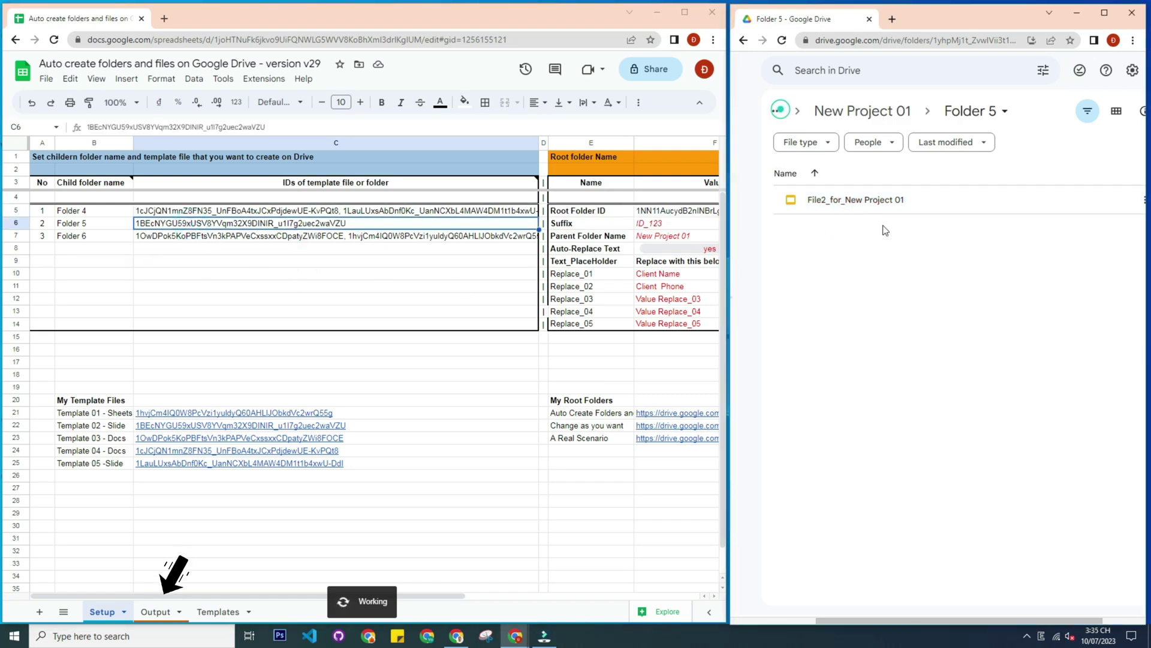
Open Folder 6 under New Project 01 and dismiss the Mode7 SUCCESS message
click(858, 110)
double_click(836, 262)
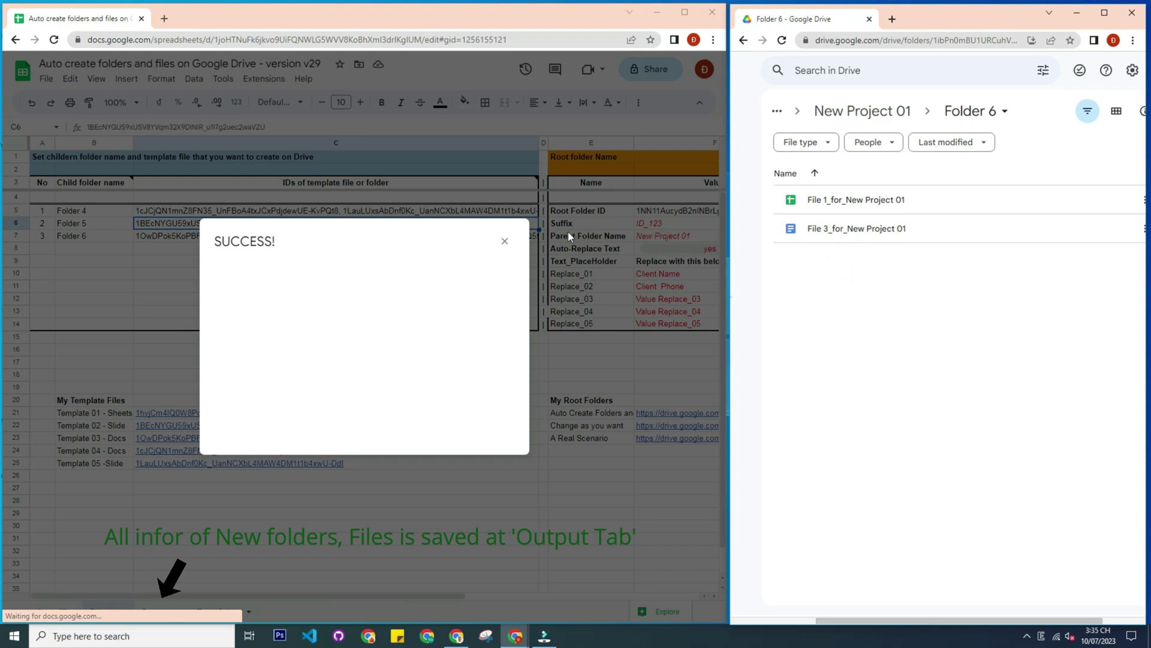
click(505, 241)
Verify Folder 6's File 1 and File 3 copies against the template 01 and 03 IDs in C7
click(864, 204)
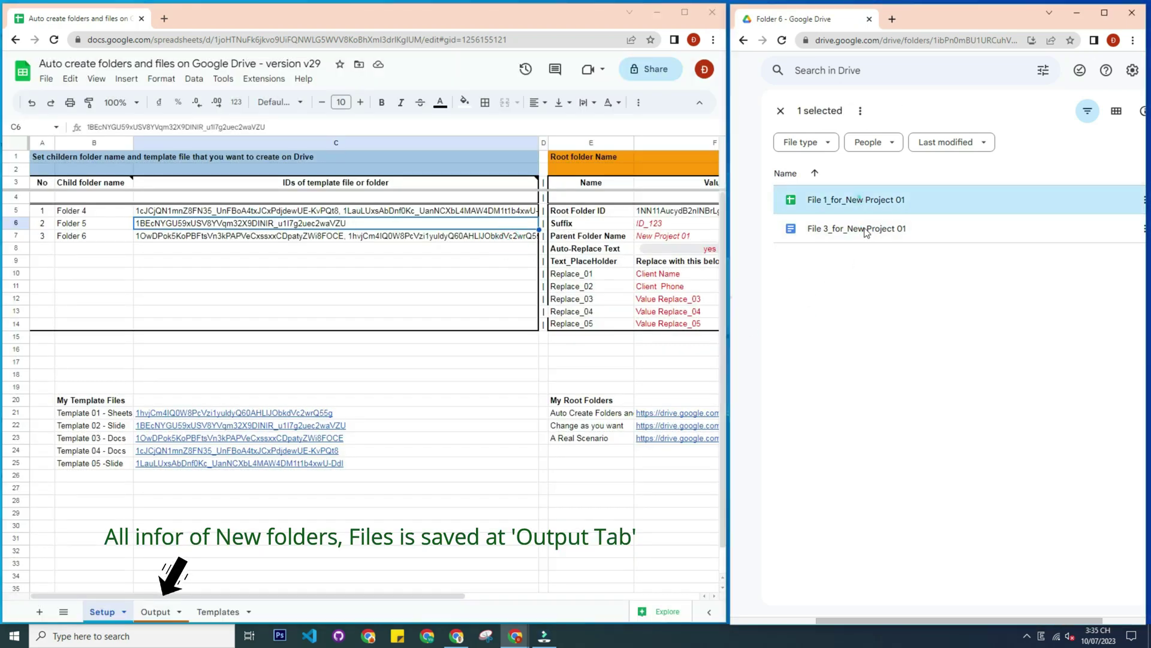
click(250, 236)
double_click(250, 237)
double_click(250, 236)
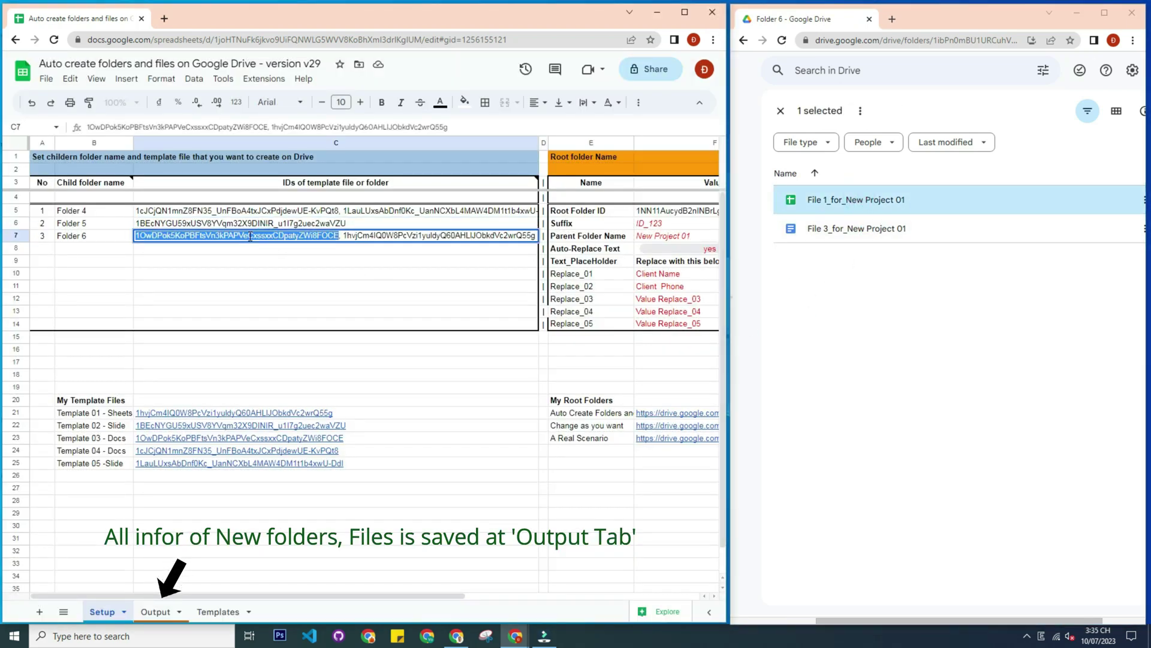
double_click(414, 238)
click(438, 433)
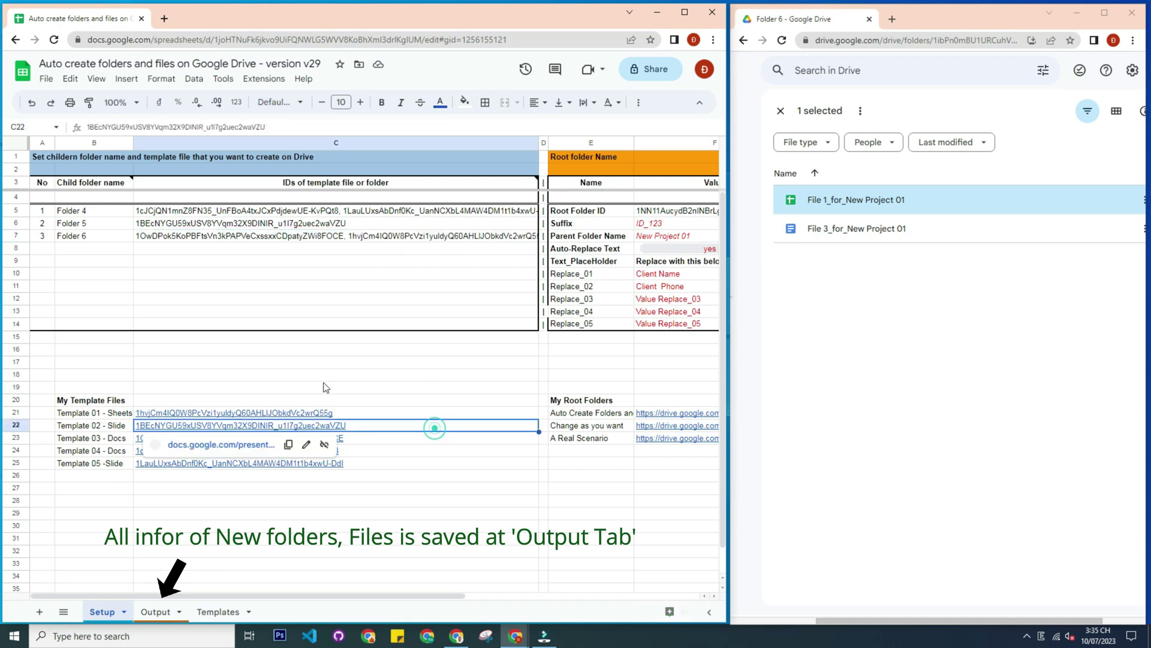
click(294, 367)
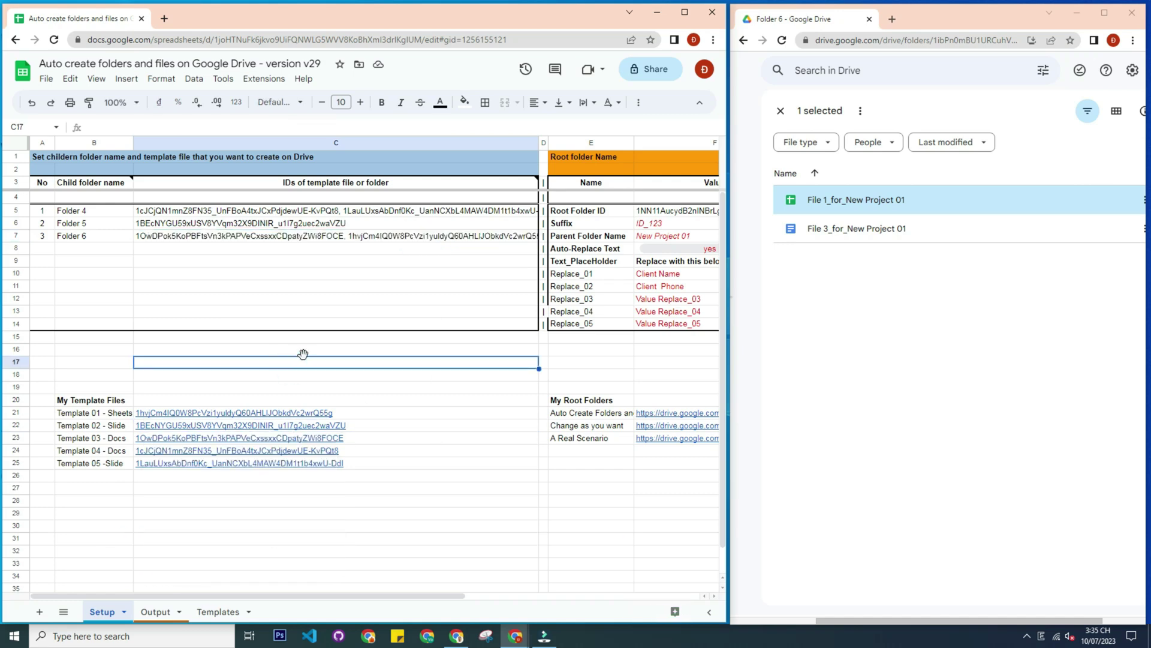